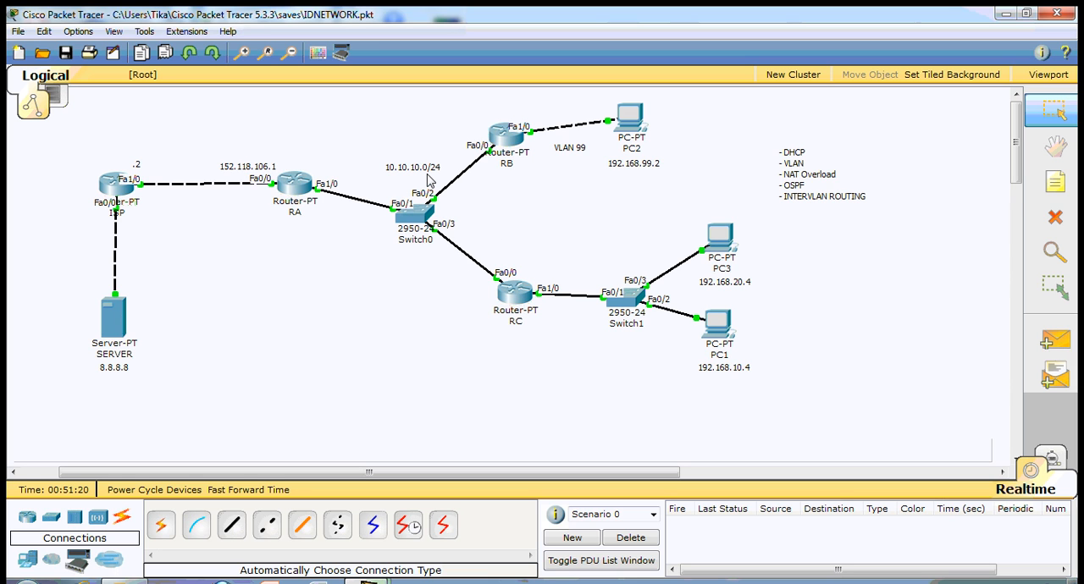
- Open router RC's command line and enter interface configuration mode for fa0/0
click(523, 302)
drag(415, 67, 935, 70)
text(ip)
key(BackSpace)
key(BackSpace)
text(in)
key(Tab)
text(fa0/0)
key(Return)
- Assign RC's fa0/0 the IP address 10.10.10.1 with mask 255.255.255.0, exit interface configuration and close the router window
text(10.)
key(BackSpace)
key(BackSpace)
key(BackSpace)
text(ip ad)
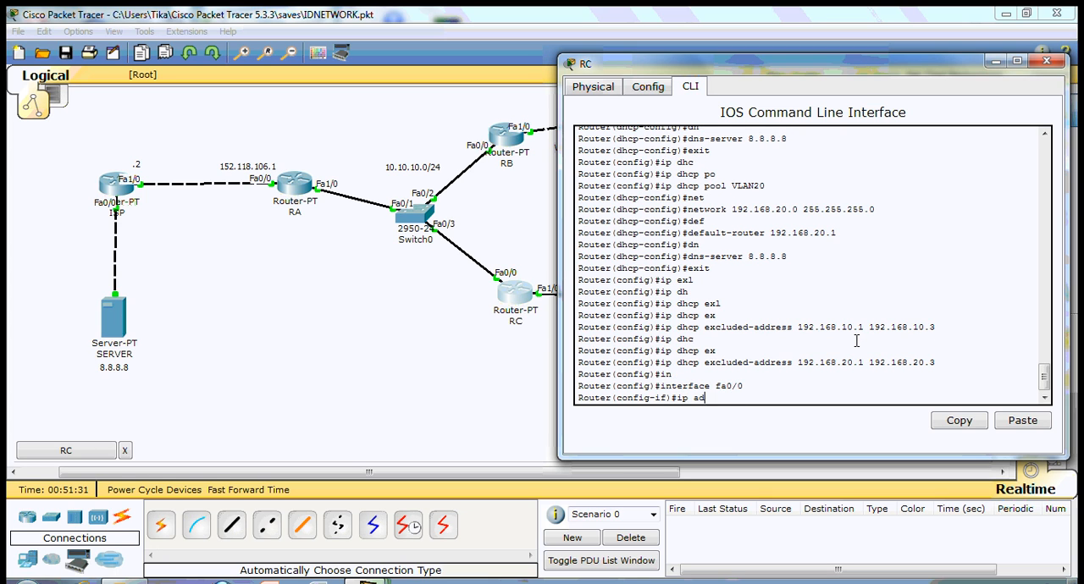
key(Tab)
text(10.10.10.1)
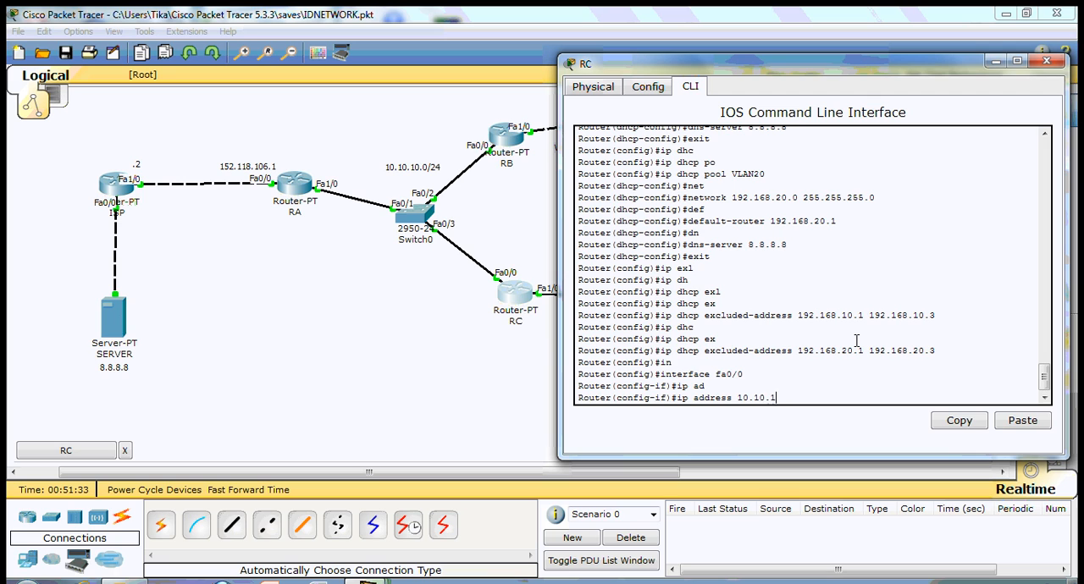
text( 255.255.255.0)
key(Return)
text(exit)
key(Return)
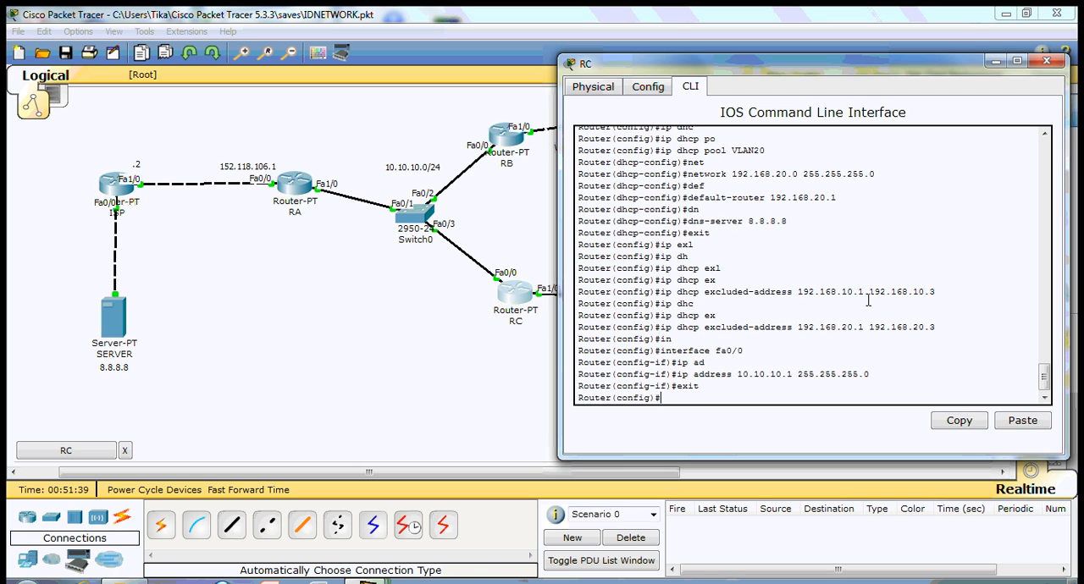
click(1047, 62)
- Open router RB's command line and enter interface configuration mode for fa0/0
click(506, 135)
drag(478, 119, 954, 61)
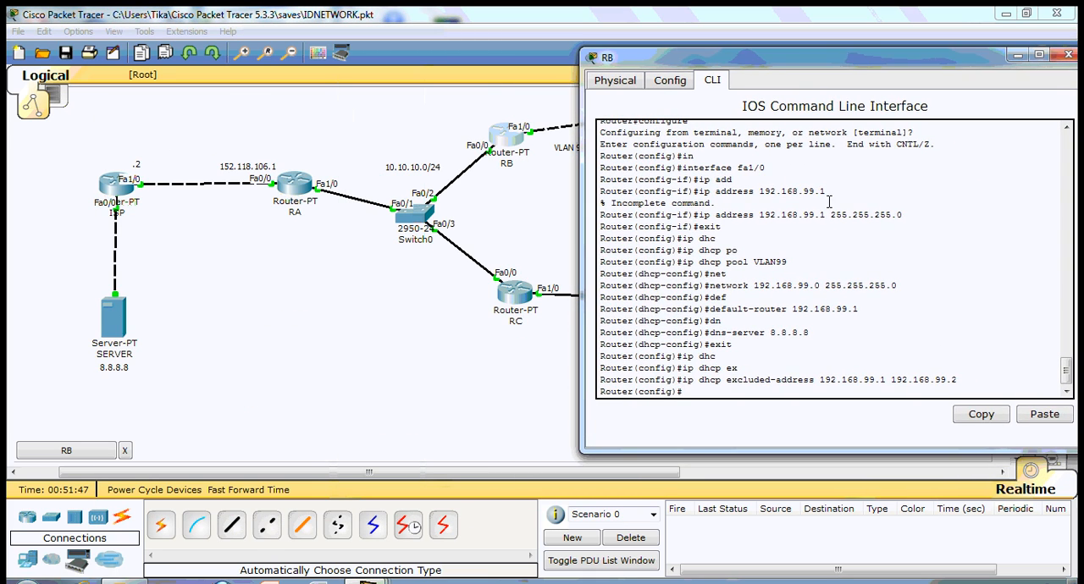
text(in)
key(Tab)
text(fa0/0)
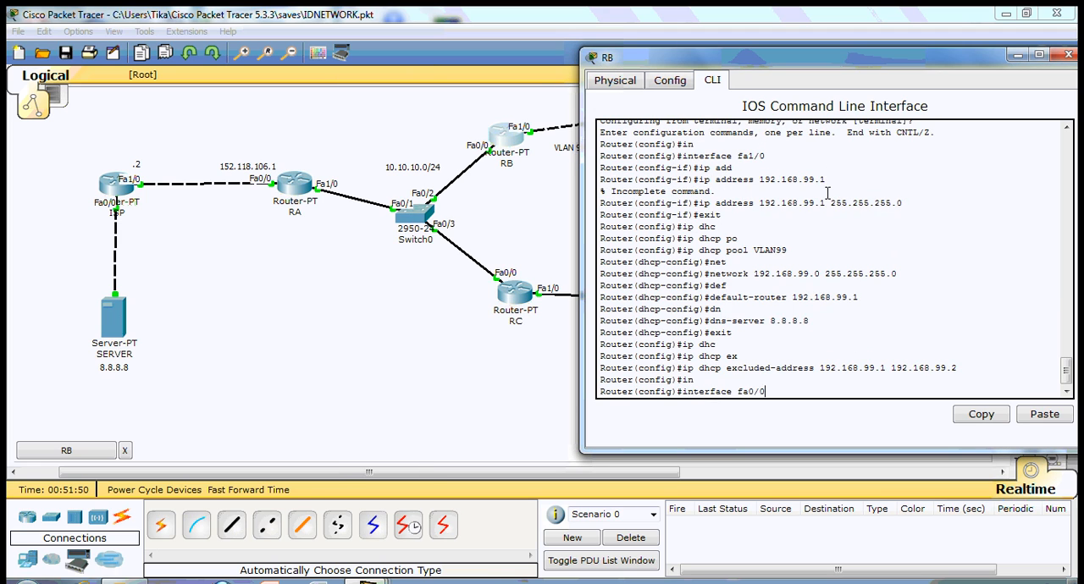
key(Return)
- Assign RB's fa0/0 the IP address 10.10.10.2 with mask 255.255.255.0 and close the router window
text(ip a)
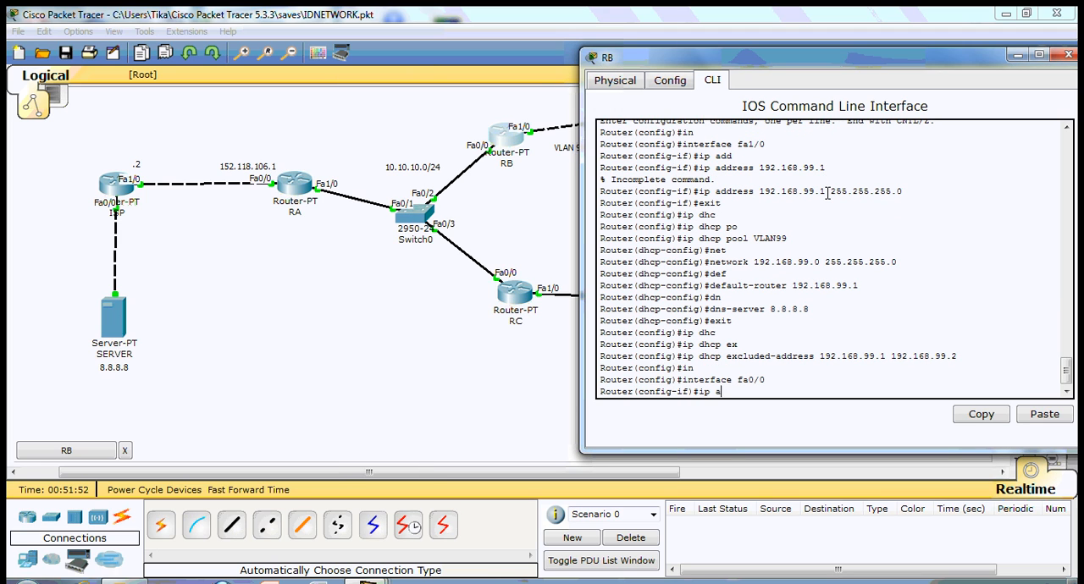
text(dd)
key(Tab)
text(10.10.10.2 )
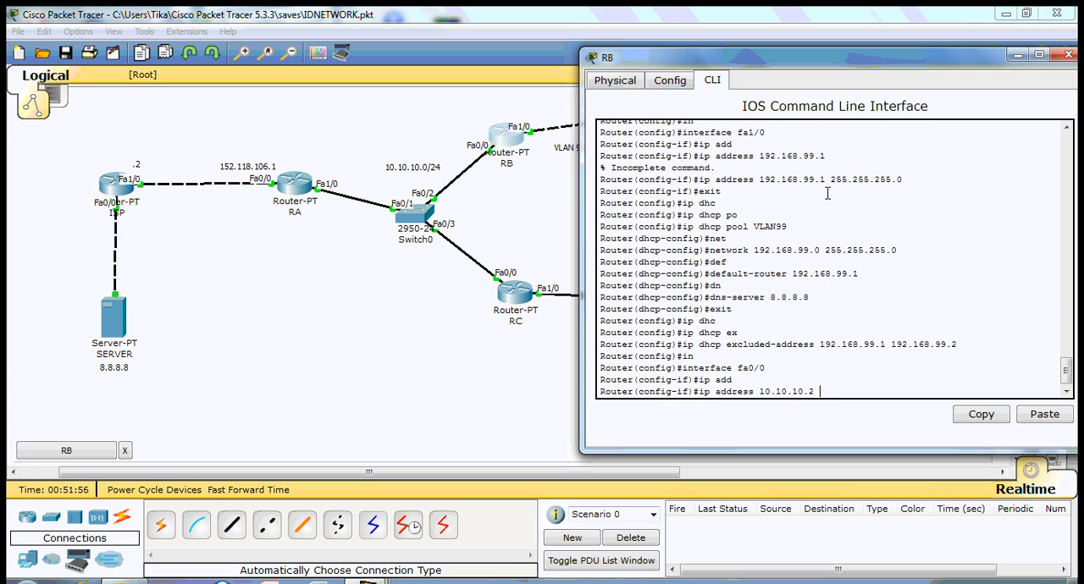
text(255.255.255.0)
key(Return)
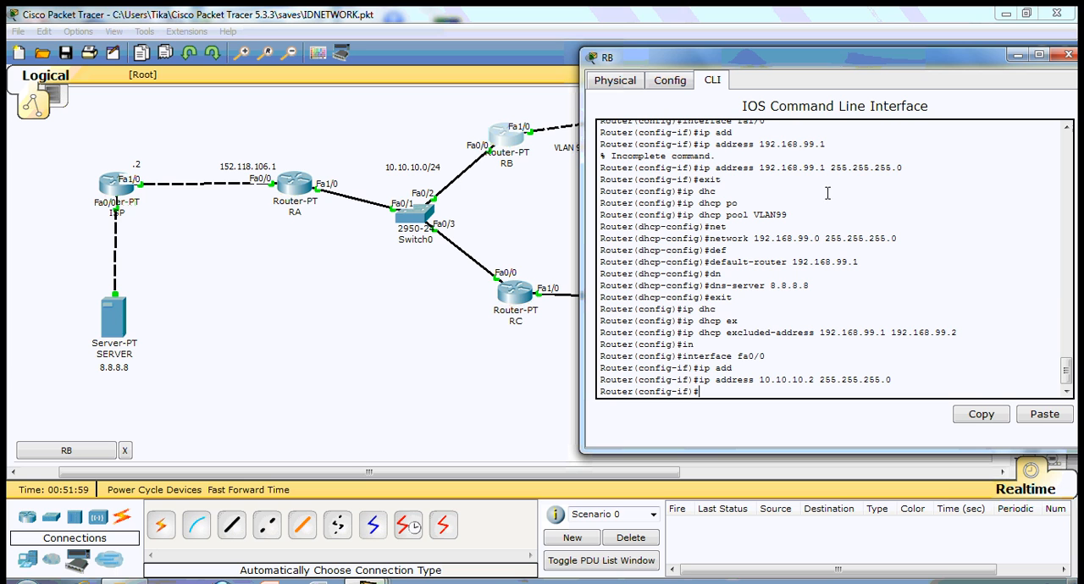
click(1068, 54)
- Open router RA's command line and enter privileged mode with enable
click(286, 194)
drag(357, 38, 917, 60)
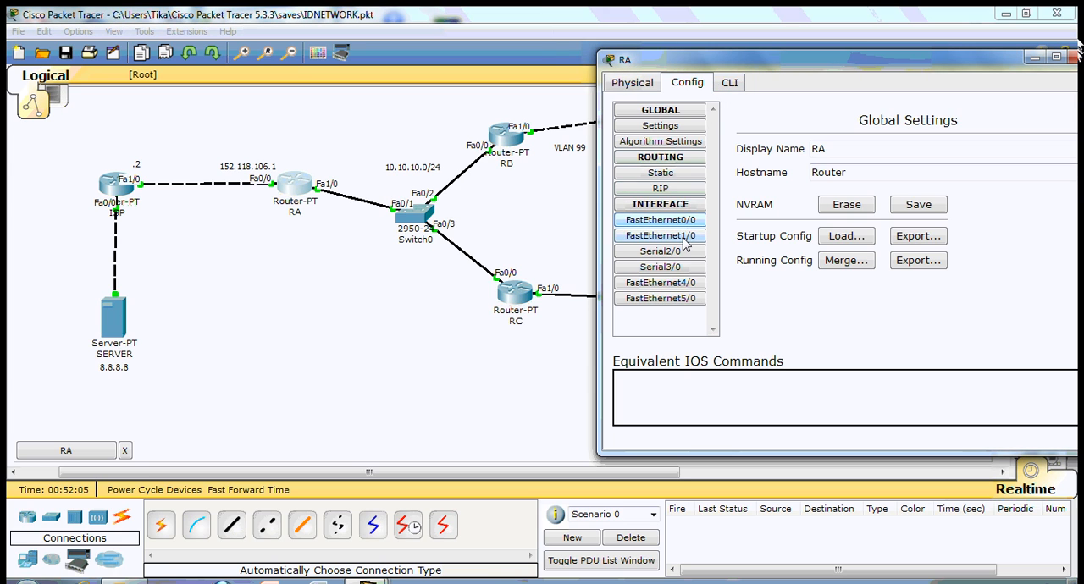
click(730, 84)
key(Return)
text(en)
key(Tab)
key(Return)
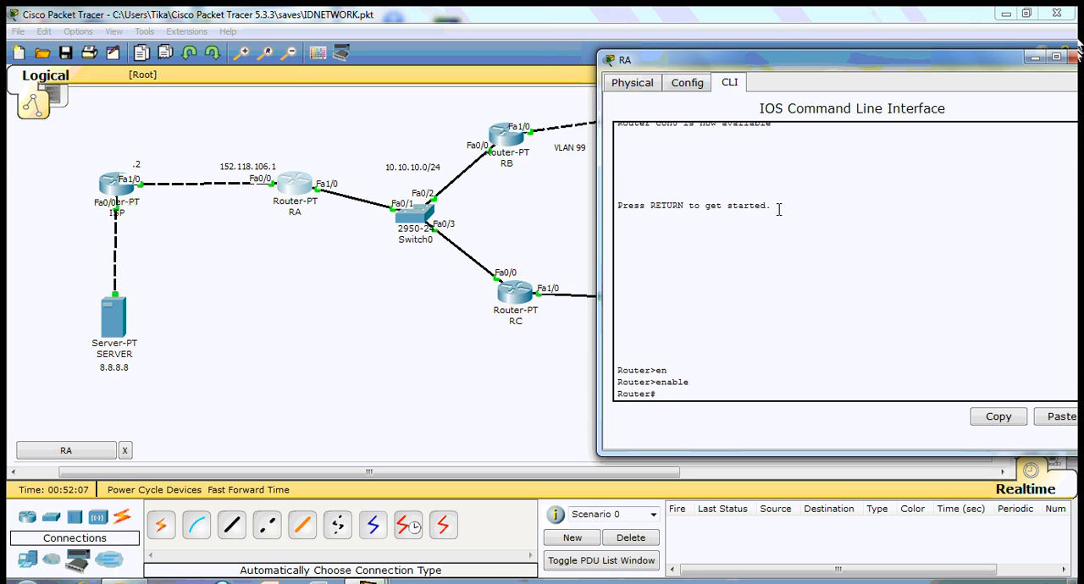
- Enter global configuration mode on router RA, configuring from the terminal
text(in)
key(Tab)
text(f)
key(BackSpace)
key(BackSpace)
key(BackSpace)
text(conf)
key(Tab)
key(Return)
- Enter interface configuration mode for fa1/0 on router RA
key(Return)
text(in)
key(Tab)
text(fa)
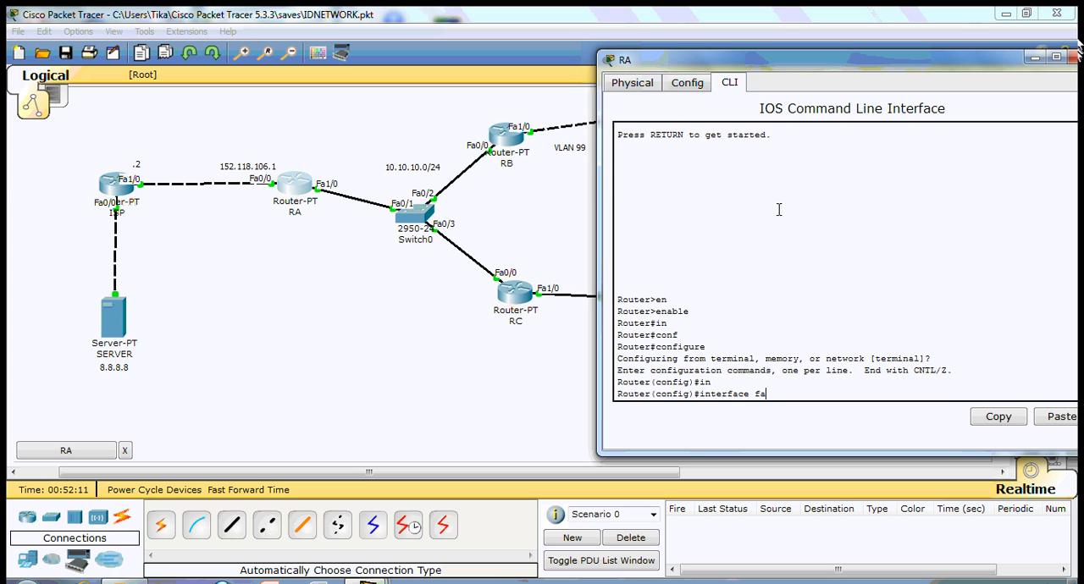
text(0/)
key(BackSpace)
key(BackSpace)
text(1/0)
key(Return)
- Assign RA's fa1/0 the IP address 10.10.10.3 with mask 255.255.255.0, exit interface configuration and close the router window
text(ip add)
key(Tab)
text(10.10.10)
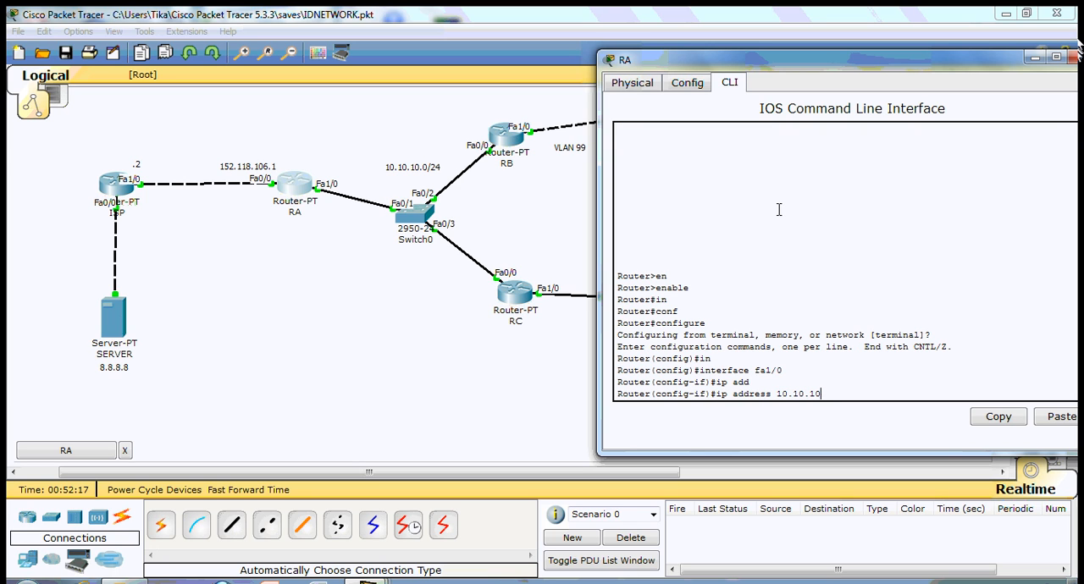
text(.3 255.255.255.0)
key(Return)
text(exit)
key(Return)
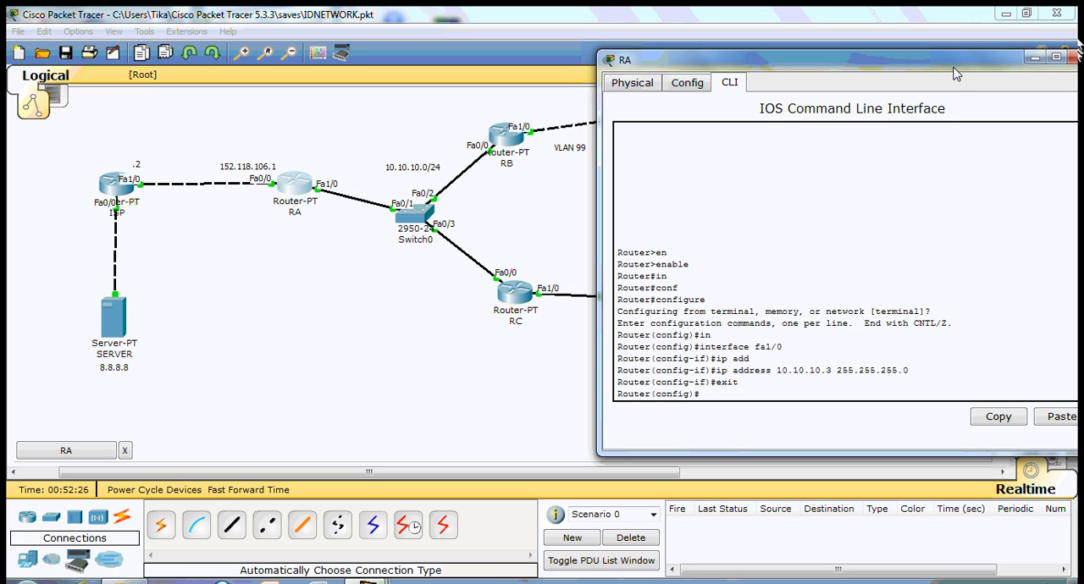
drag(957, 67, 943, 74)
click(1042, 57)
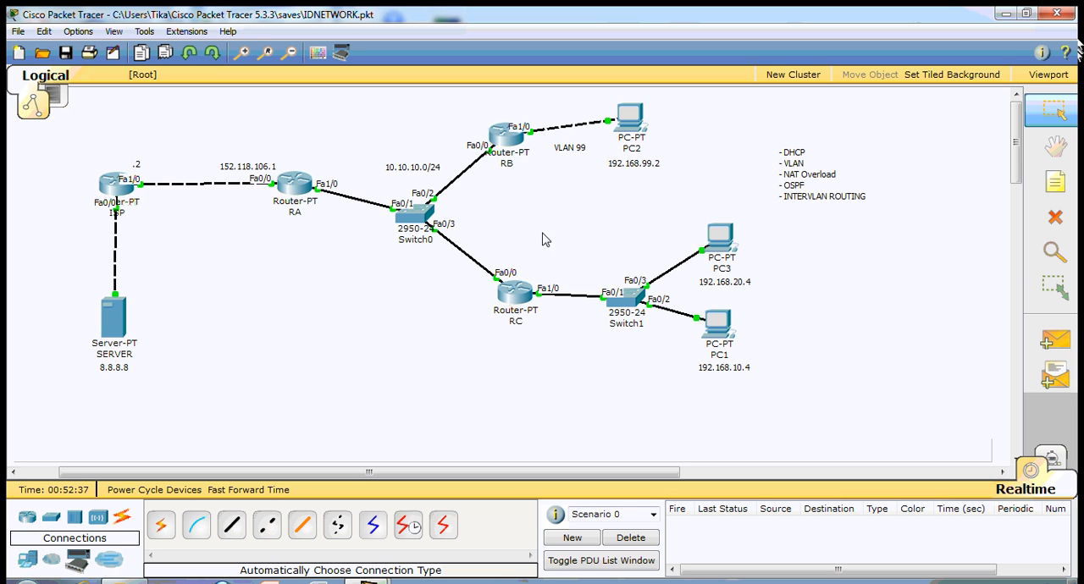
- Reopen router RC's command line and start OSPF routing with process ID 1
click(518, 292)
drag(347, 89, 888, 67)
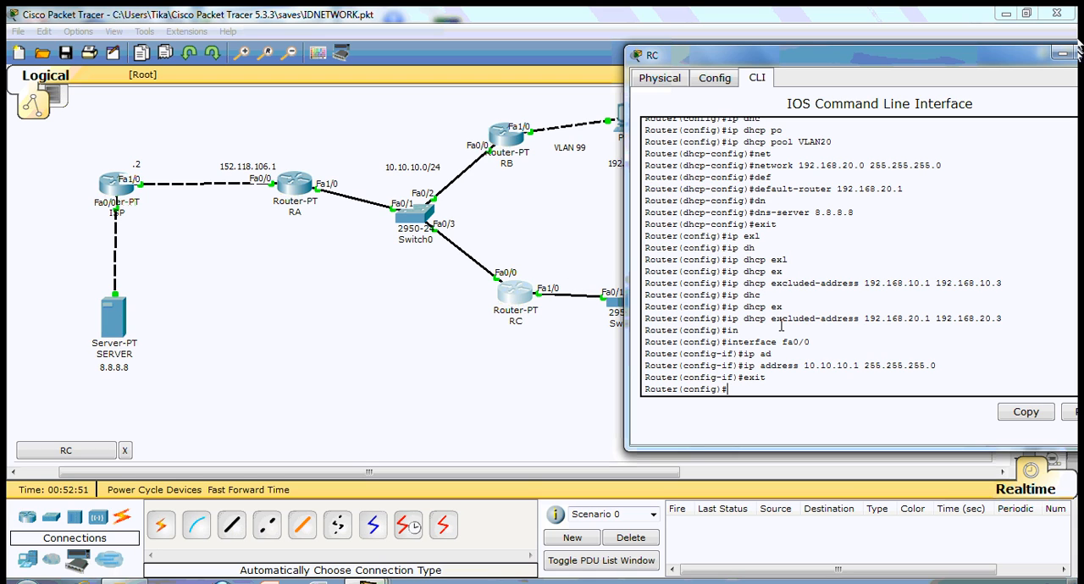
text(rou)
key(Tab)
text(os)
key(Tab)
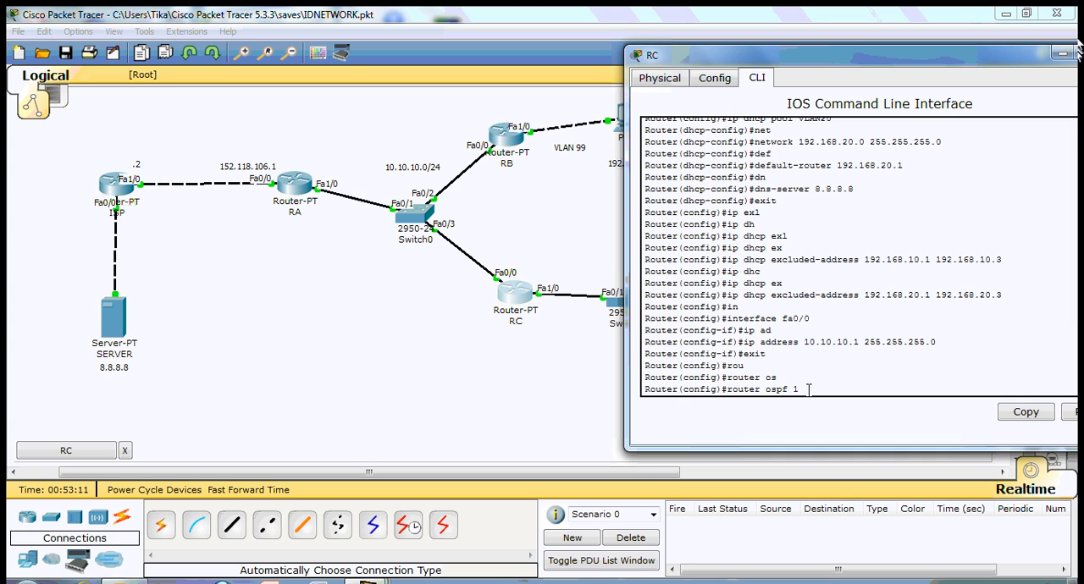
key(Return)
- Advertise network 10.10.10.0 with wildcard 0.0.0.255 in area 1 in RC's OSPF process
text(net)
key(Tab)
text(10.10.10. 0)
key(BackSpace)
key(BackSpace)
text(0 0.0.0.255 are)
key(Tab)
text(1)
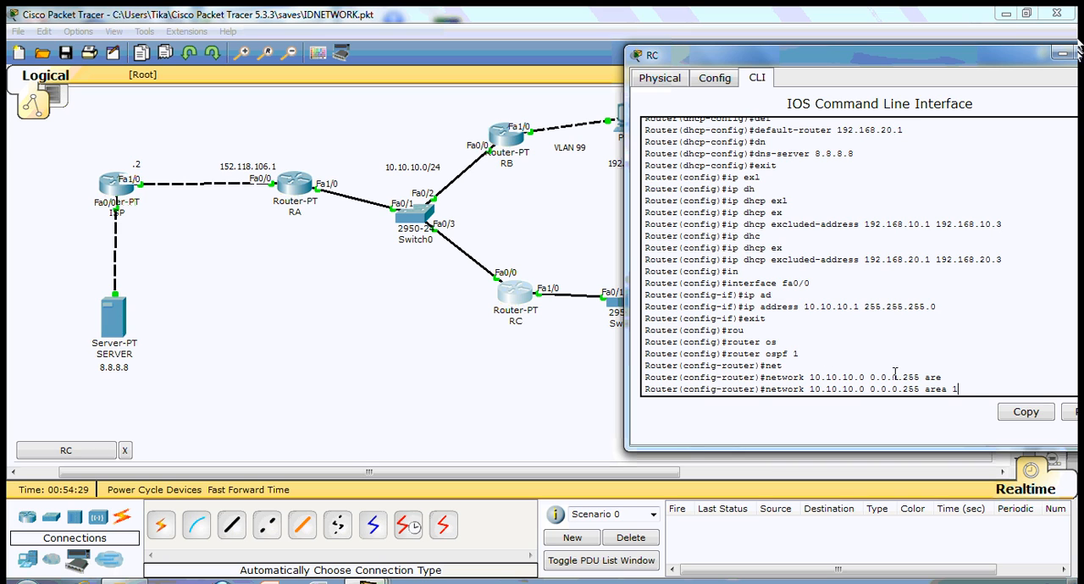
key(Return)
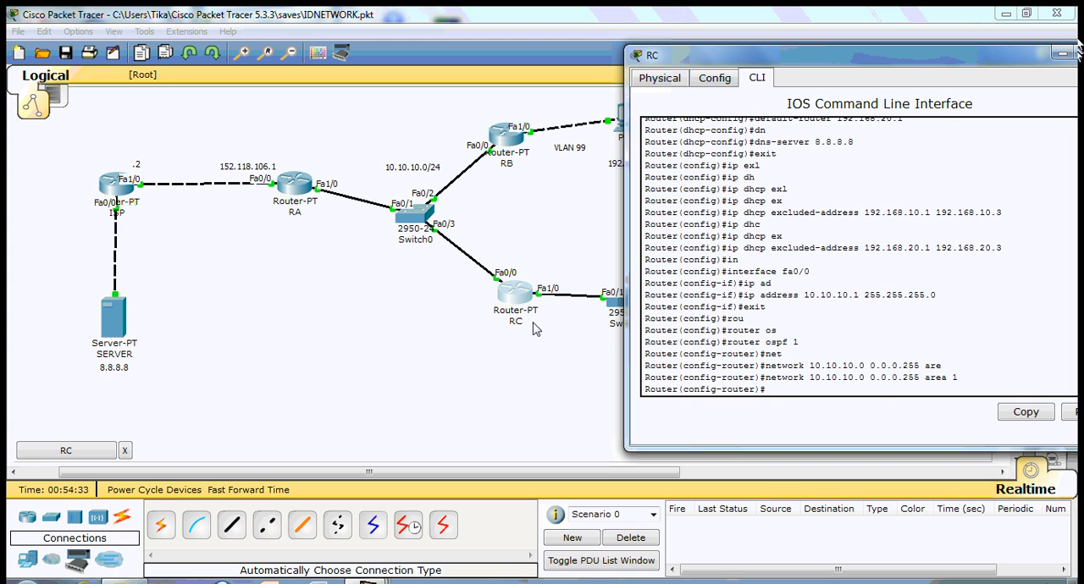
- Advertise network 192.168.10.0 with wildcard 0.0.0.255 in area 1 in RC's OSPF process
text(net)
key(Tab)
text(1)
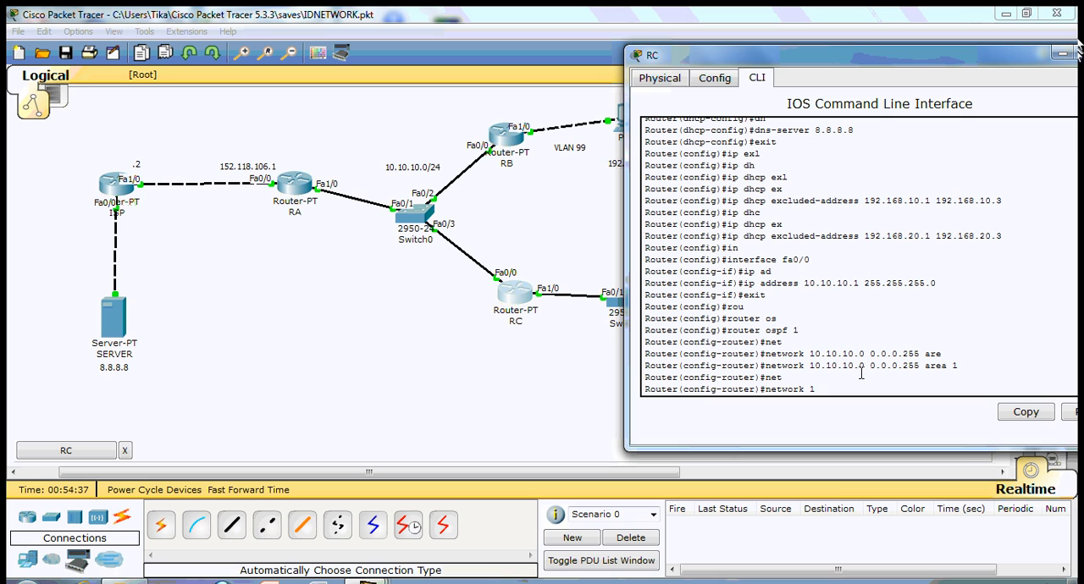
text(92.168.10.0 0.0.0.255 are)
key(Tab)
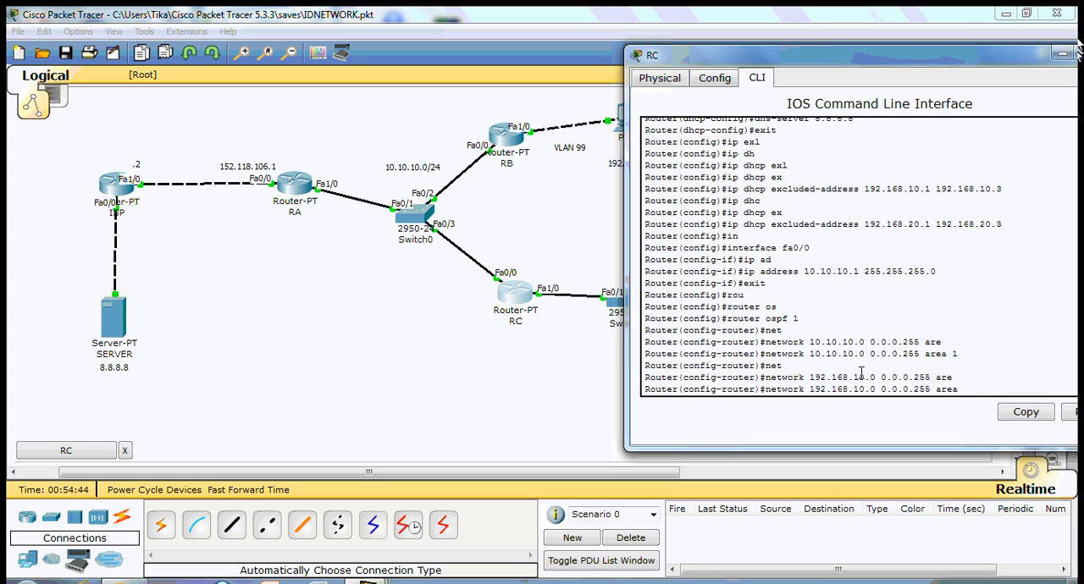
text(1)
key(Return)
- Advertise network 192.168.20.0 with wildcard 0.0.0.255 in area 1 on RC, exit OSPF configuration and close the router window
text(net)
key(Tab)
text(19)
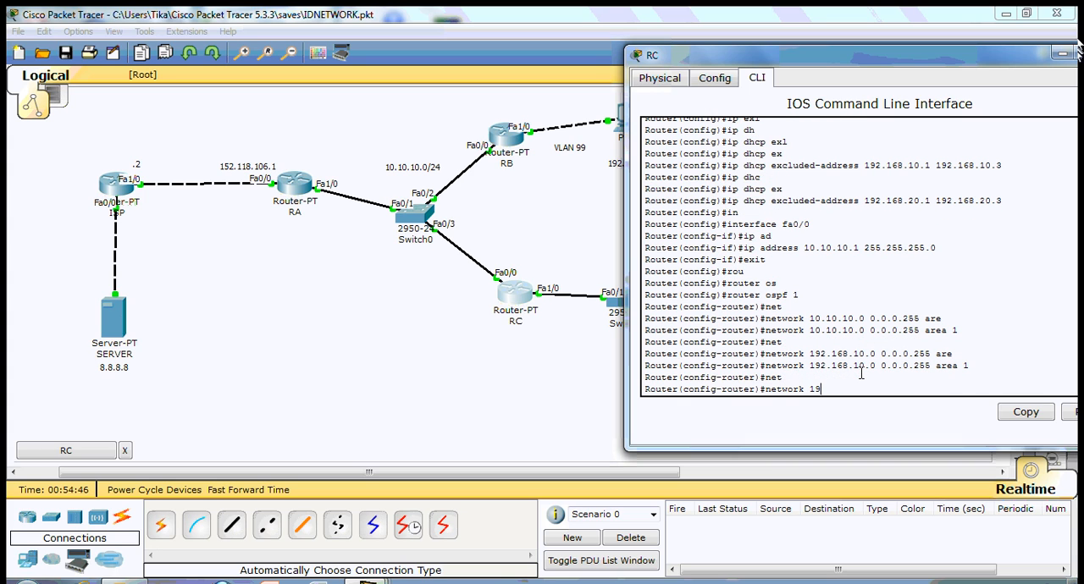
text(2.168.20.0 0.0.0.255 are)
key(Tab)
text(1)
key(Return)
text(exit)
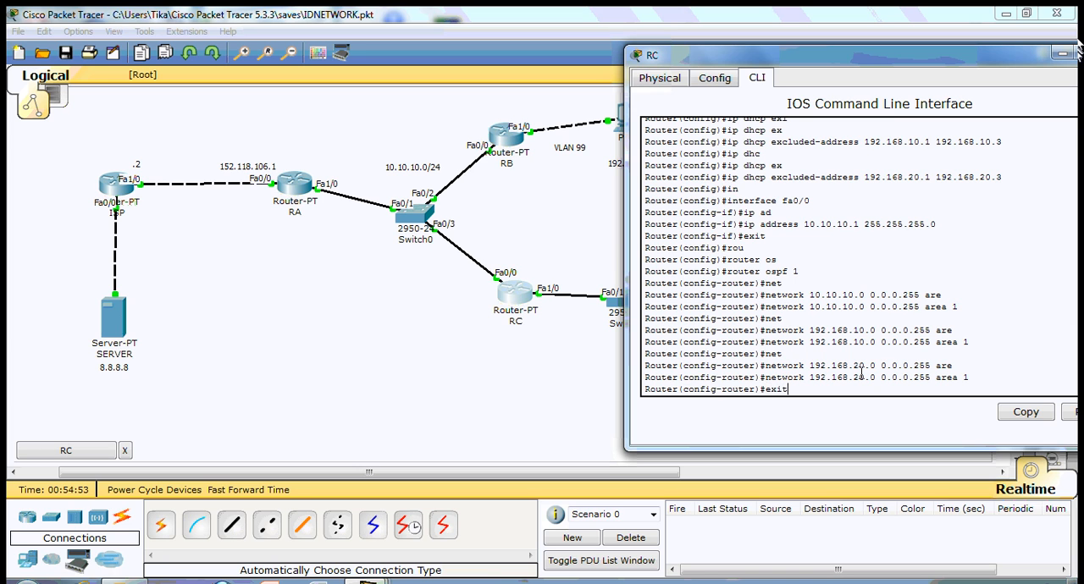
key(Return)
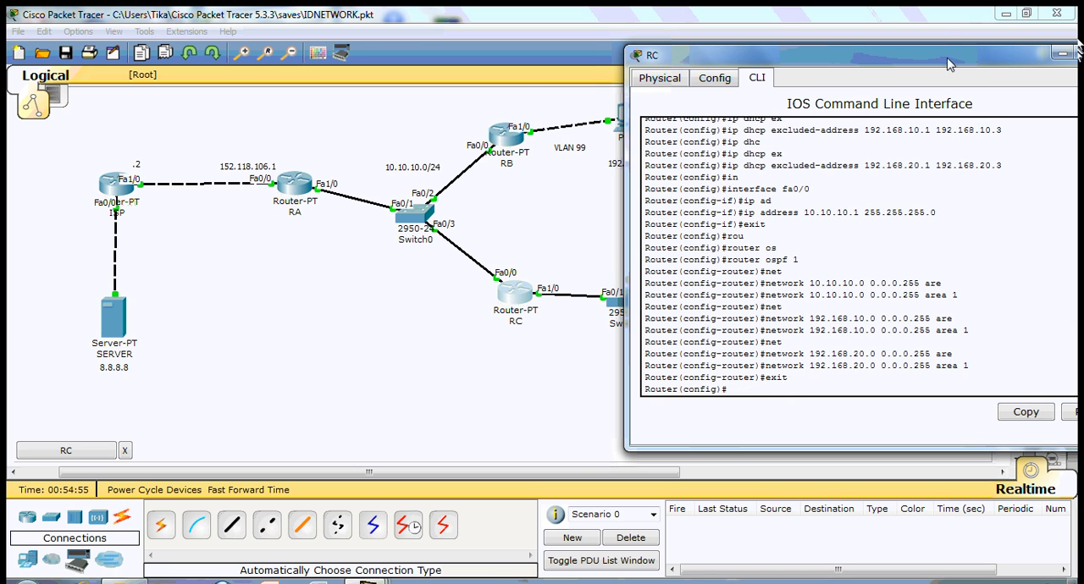
drag(950, 56, 872, 62)
click(1041, 58)
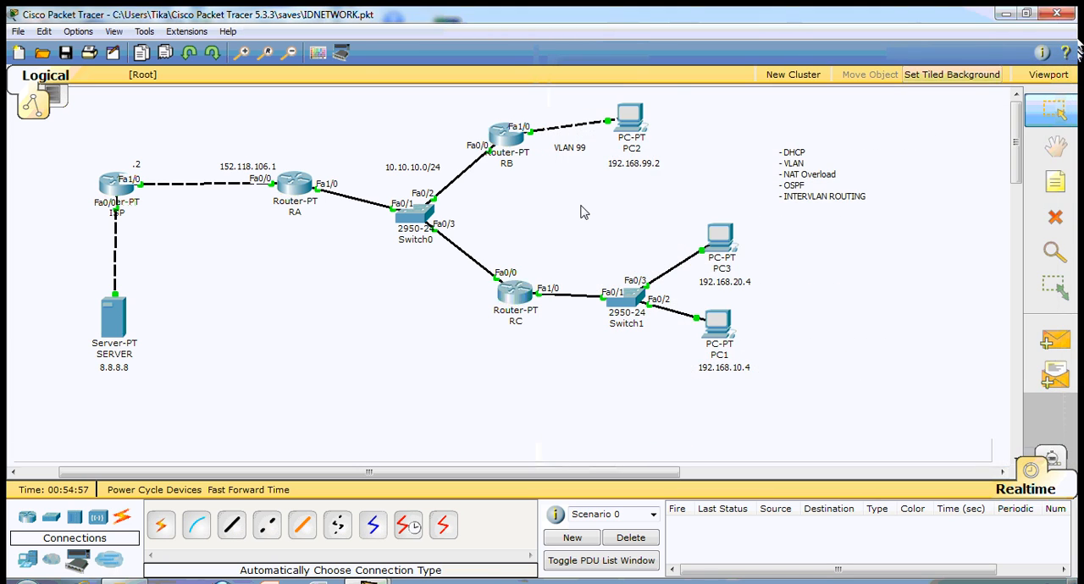
- Reopen router RB's command line, exit interface configuration and start OSPF routing with process ID 2
click(508, 145)
drag(434, 138, 868, 51)
text(exit)
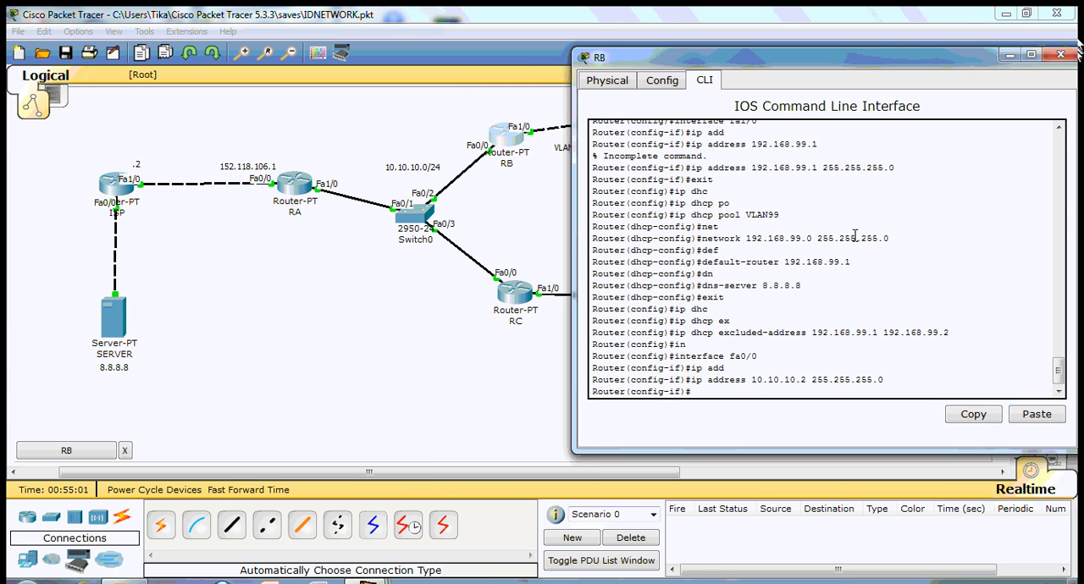
key(Return)
text(rou)
key(Tab)
text(os)
key(Tab)
text(2)
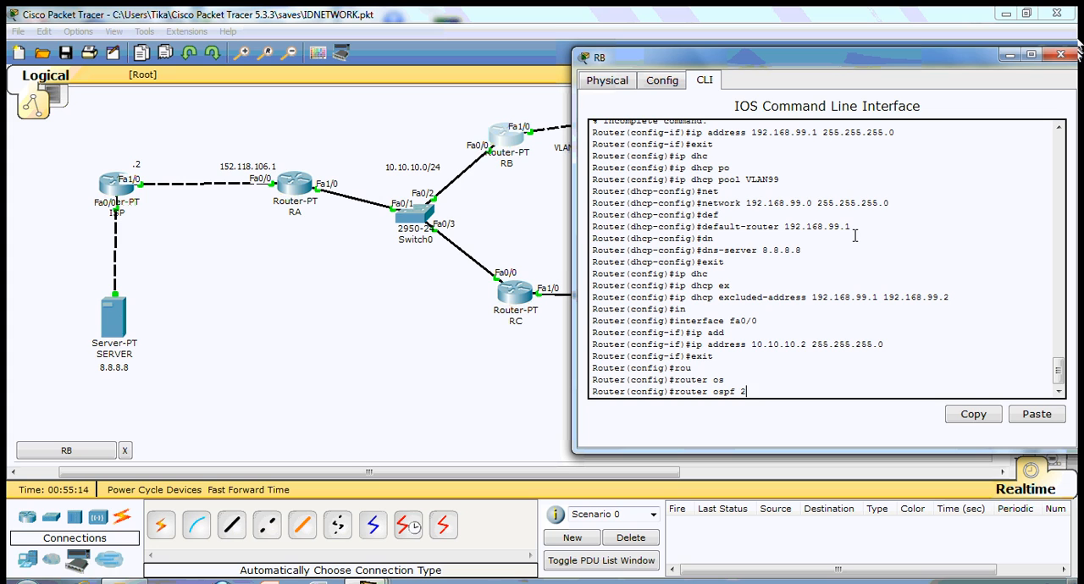
key(Return)
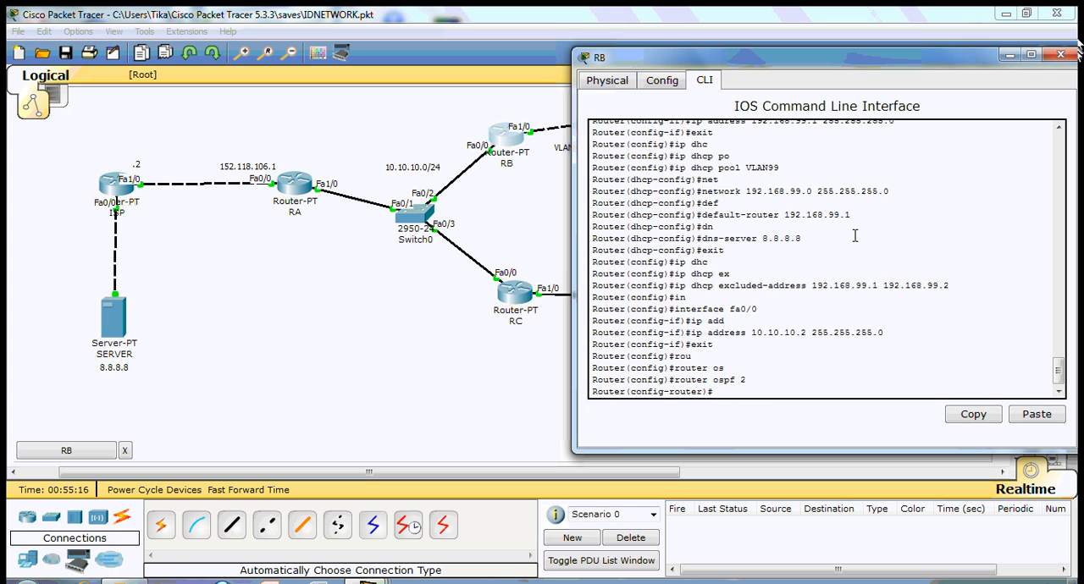
- Advertise network 10.10.10.0 with wildcard 0.0.0.255 in area 1 in RB's OSPF process
text(net)
key(Tab)
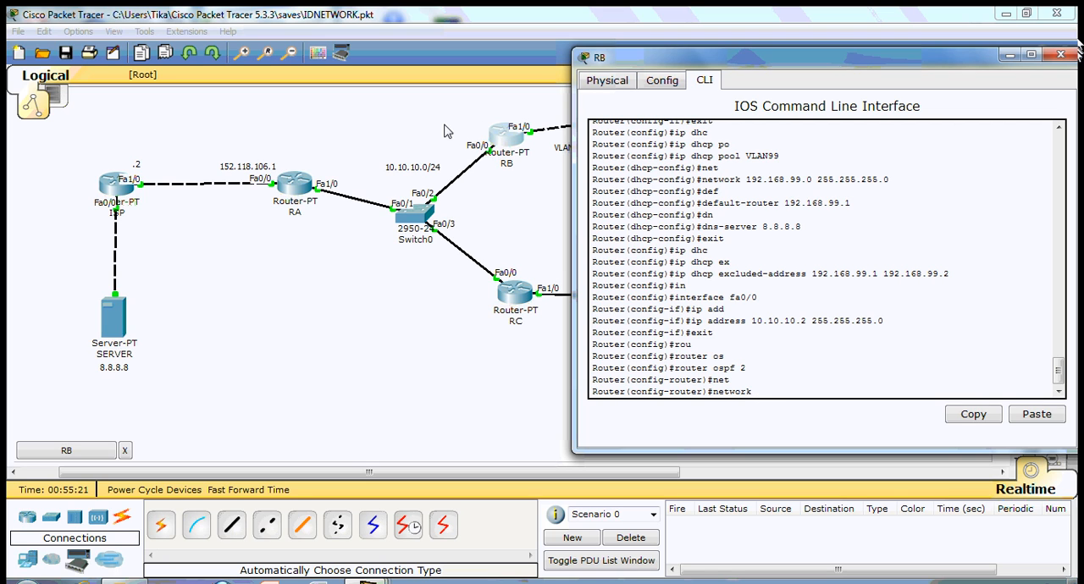
text(10.10.10.0 0.0.0.255 are)
key(Tab)
text(1)
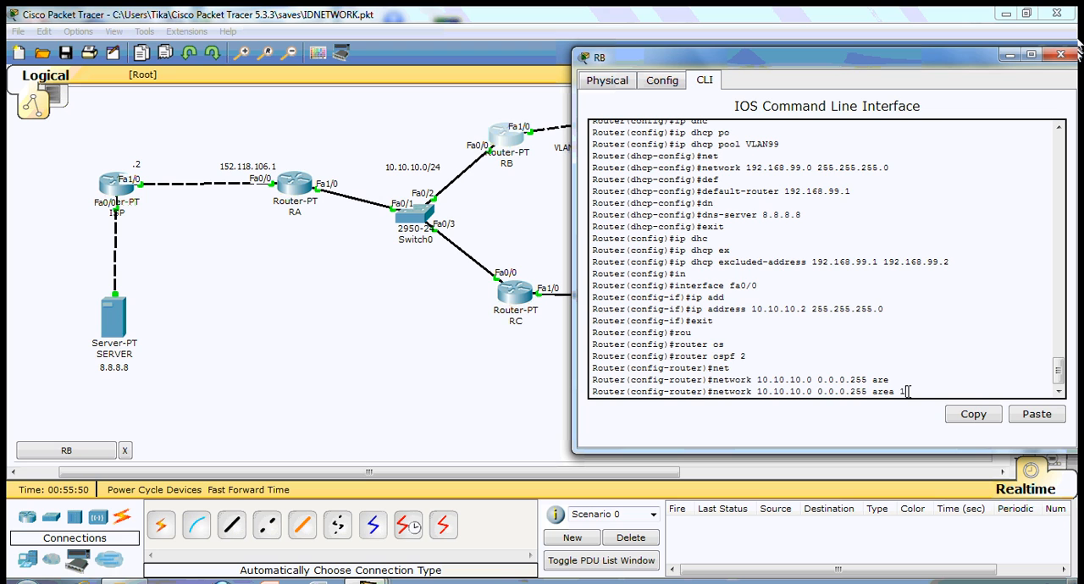
key(Return)
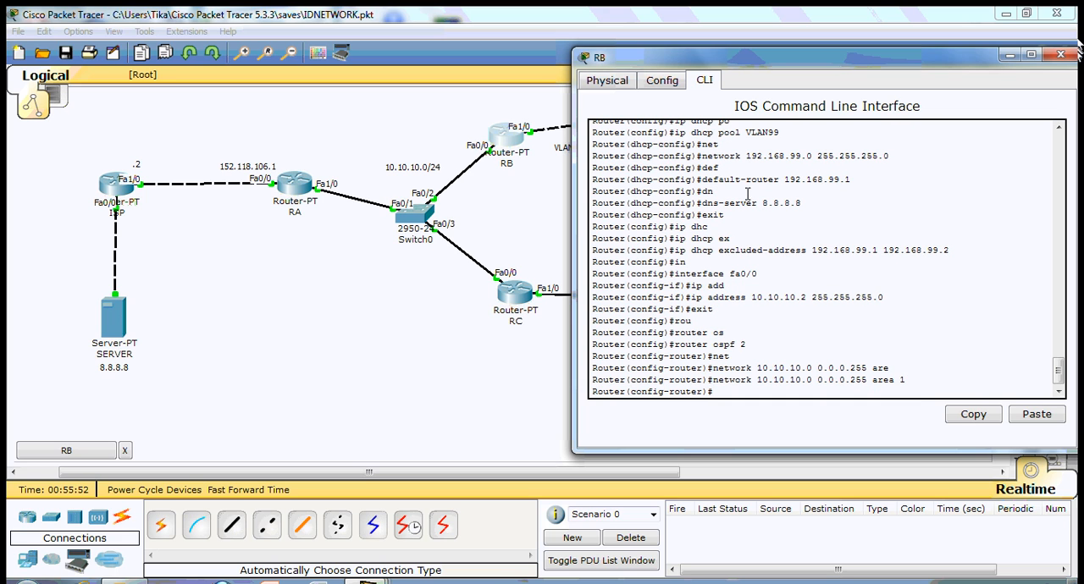
- Advertise network 192.168.99.0 with wildcard 0.0.0.255 in area 1 on RB and exit OSPF configuration
drag(675, 59, 640, 81)
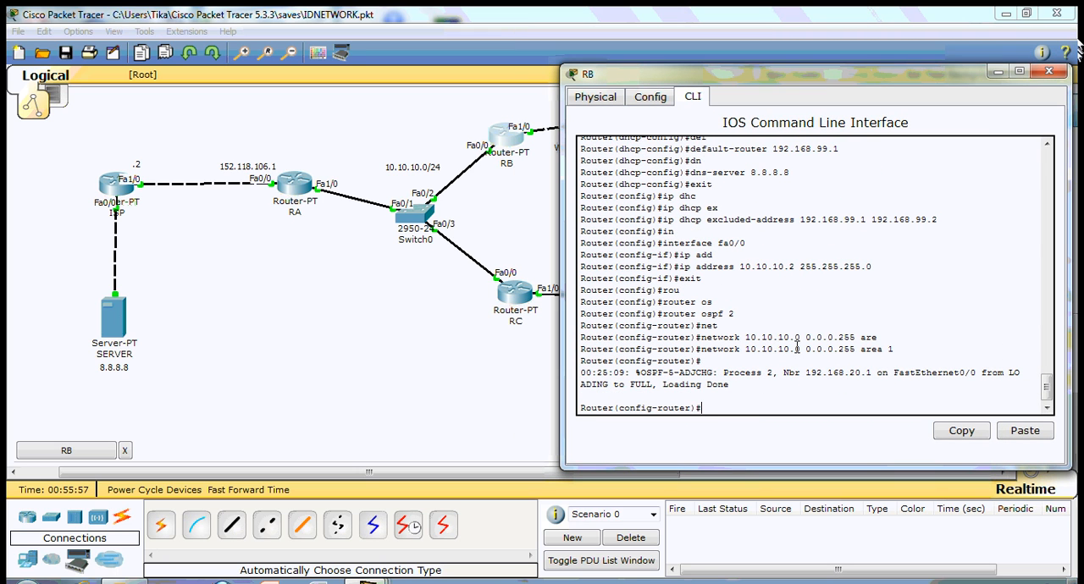
text(net)
key(Tab)
text(192.16)
text(8.)
text(1)
key(BackSpace)
text(99.0 0.)
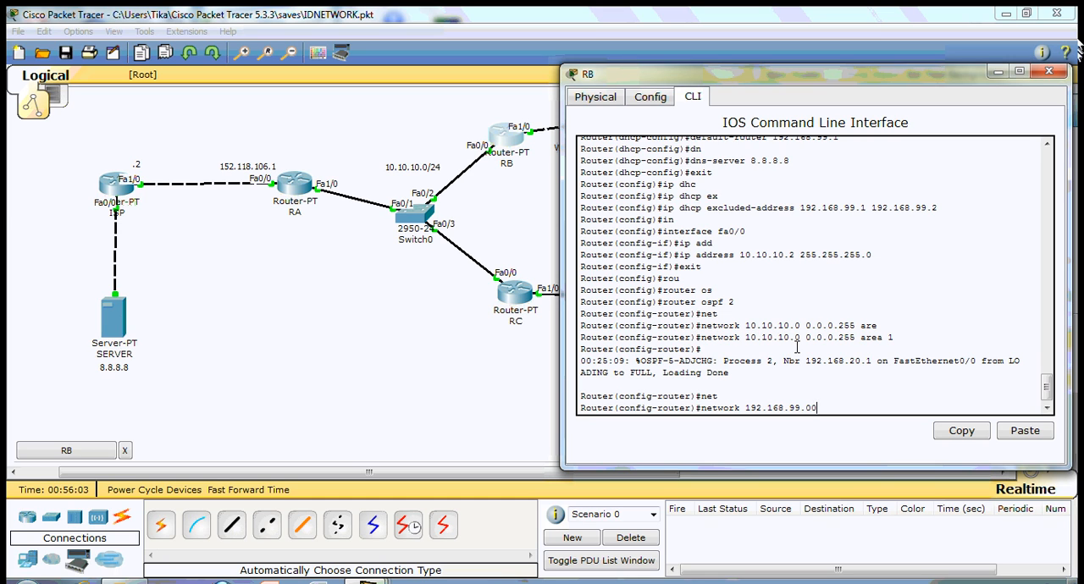
text(0.0.255 are)
key(Tab)
text(1)
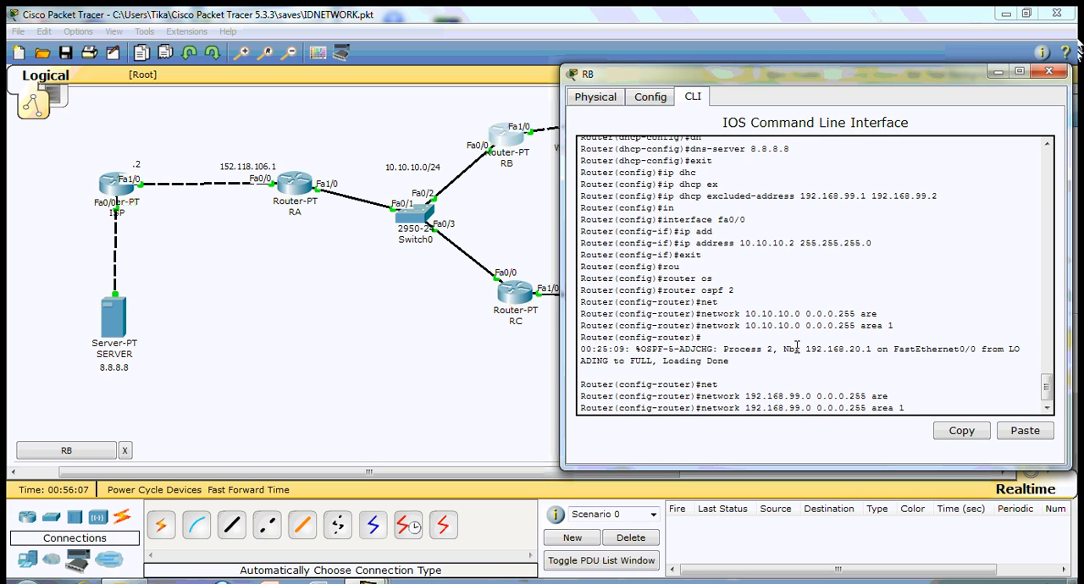
key(Return)
text(exit)
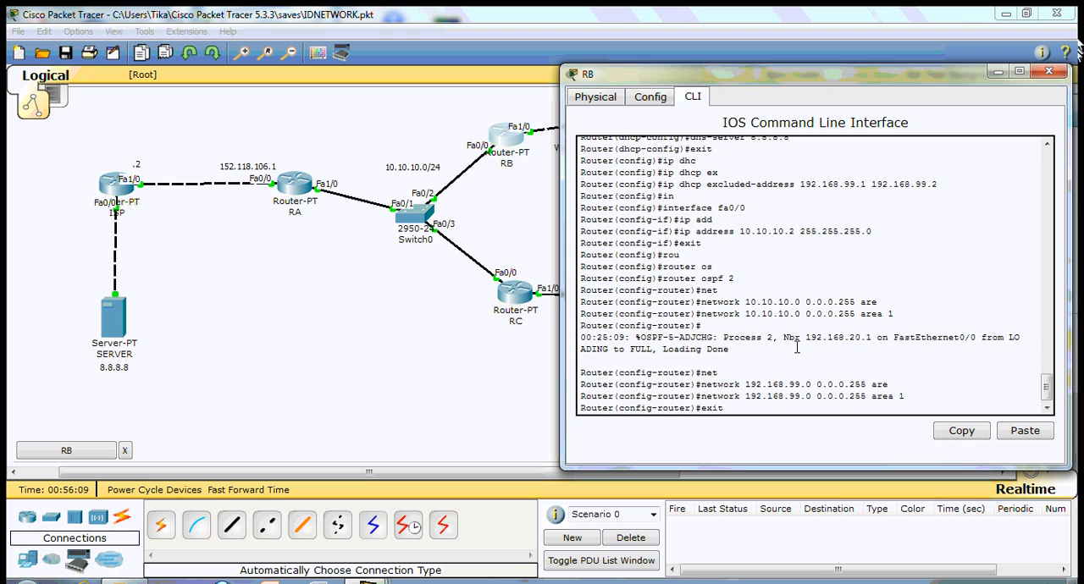
key(Return)
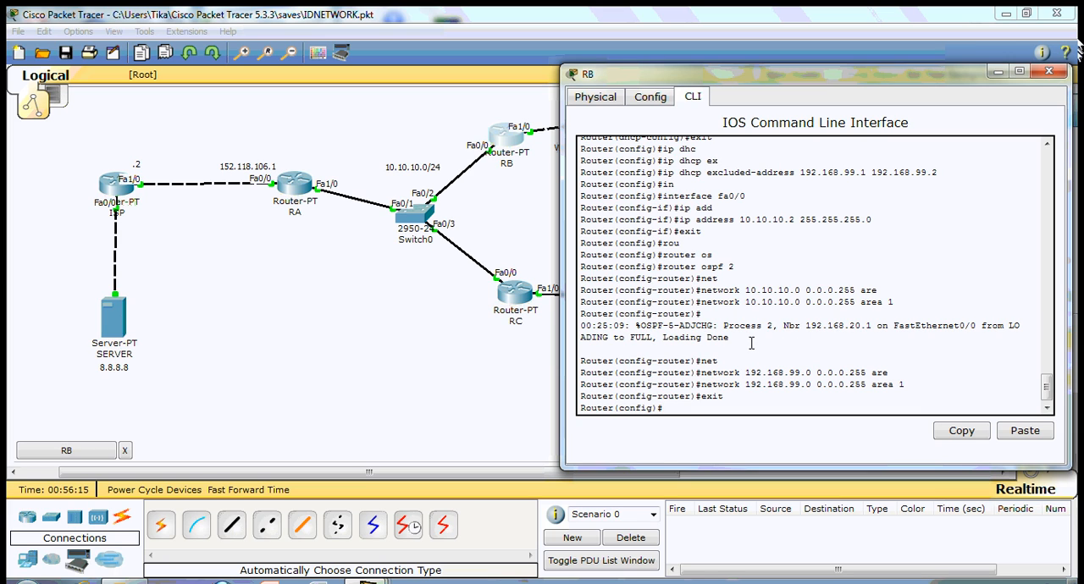
- Highlight the OSPF adjacency message in RB's command line and close the router window
drag(724, 326, 744, 335)
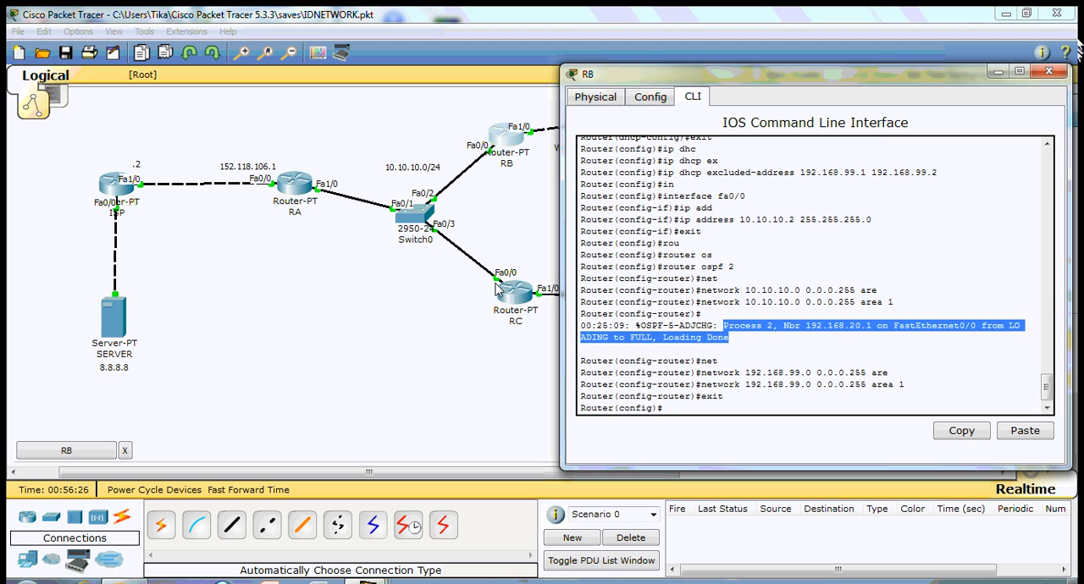
click(739, 337)
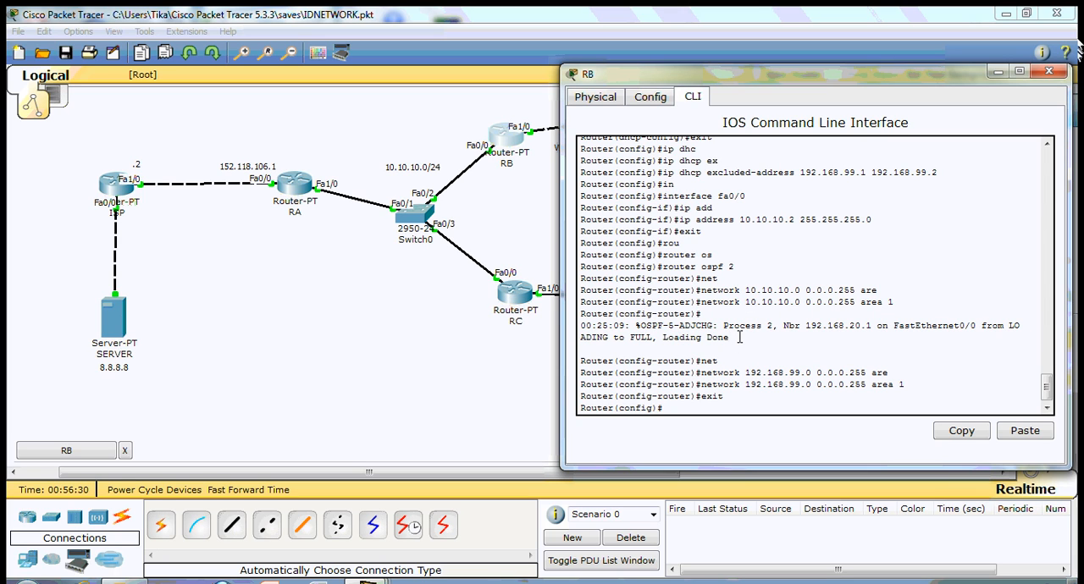
click(1049, 72)
- Open router RA's command line and enter configuration of interface fa1/0
click(295, 186)
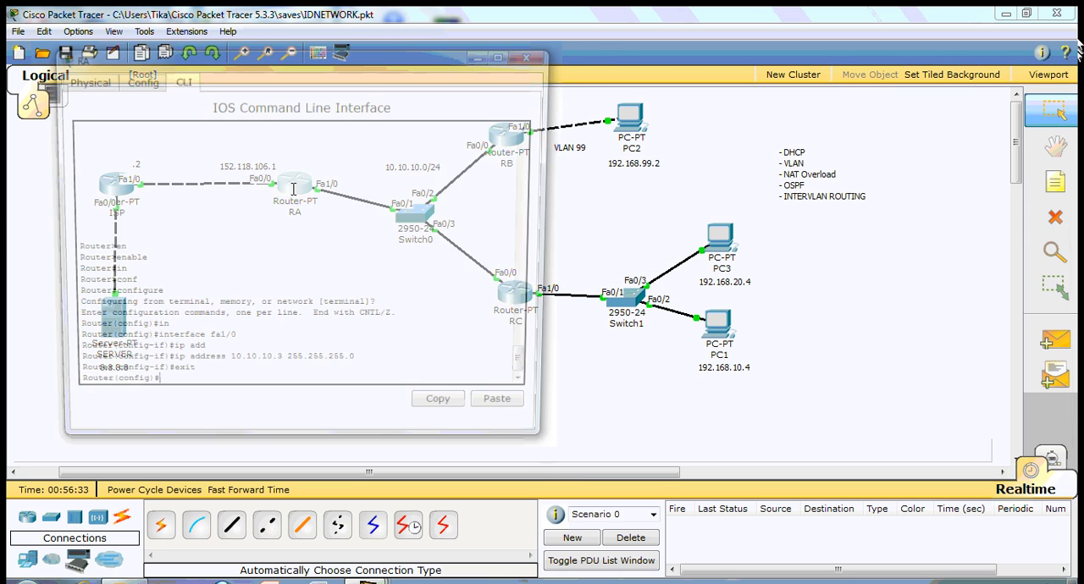
drag(509, 56, 1022, 58)
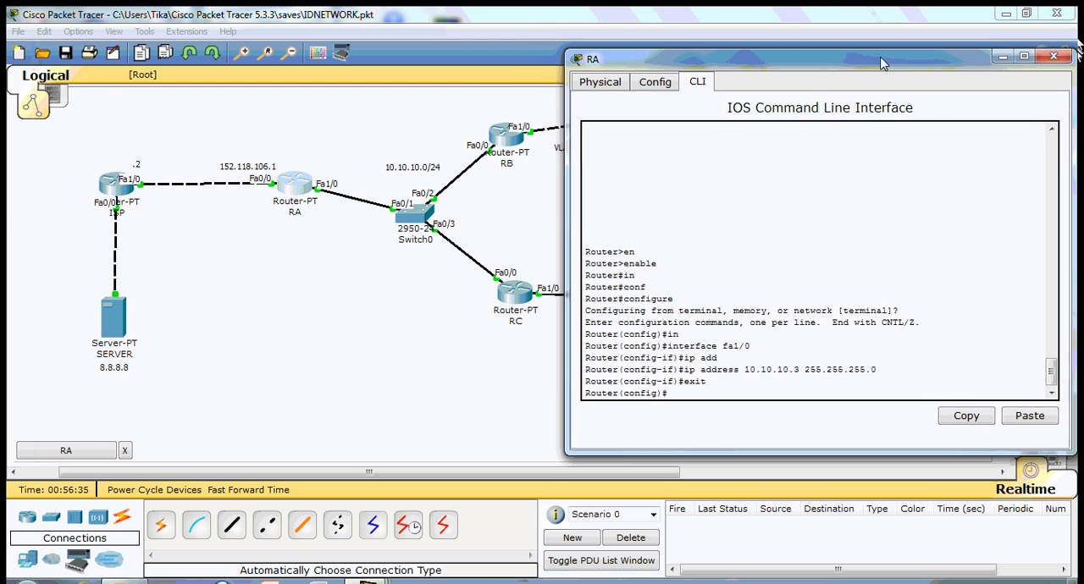
text(in)
key(Tab)
text(fa1/0)
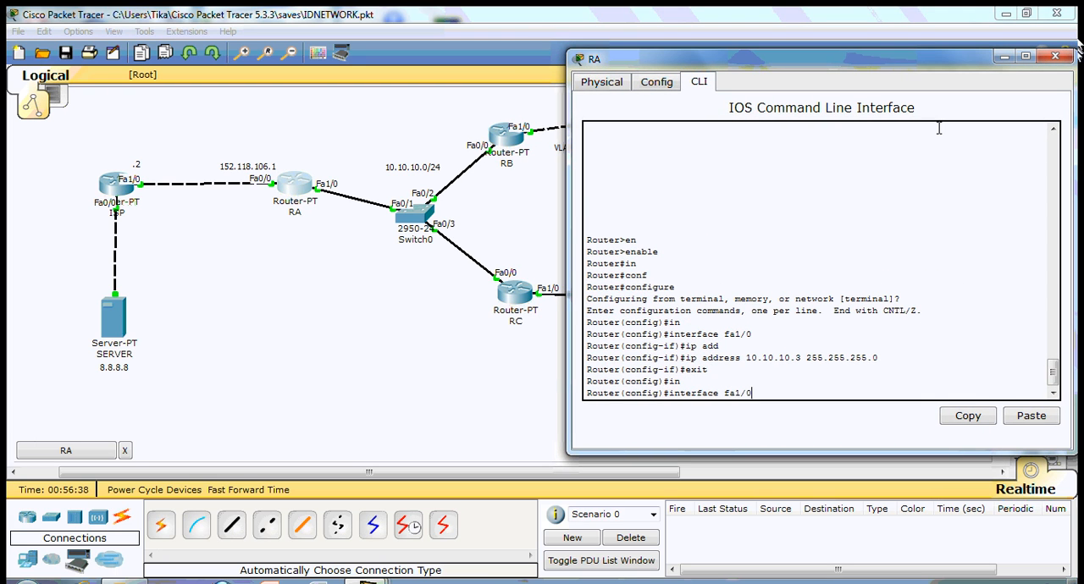
key(Return)
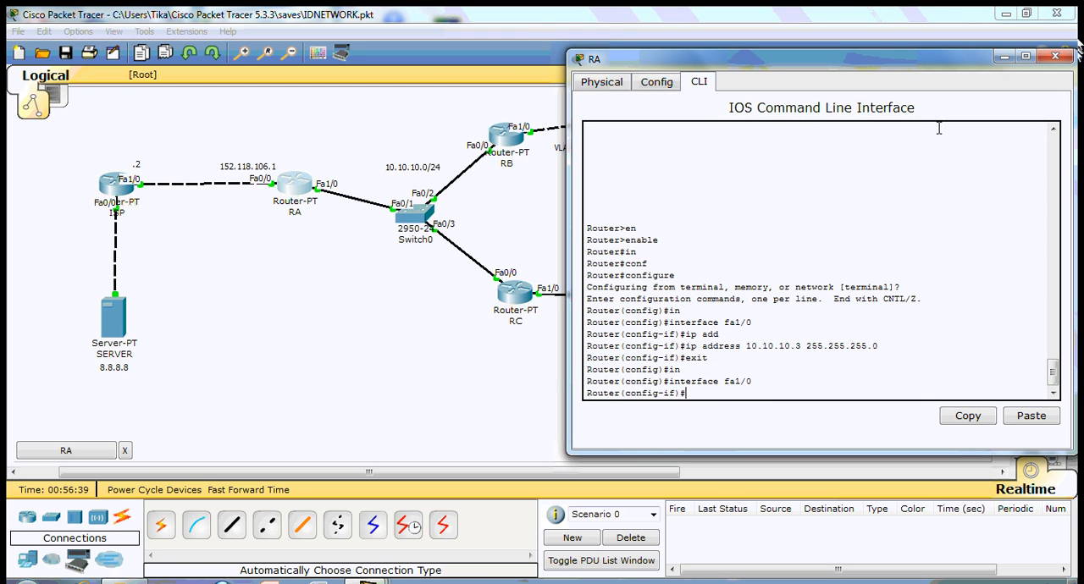
- Exit RA's interface configuration and start OSPF routing with process ID 3
text(exit)
key(Return)
text(ro)
key(Tab)
text(os)
key(Tab)
text(3)
key(Return)
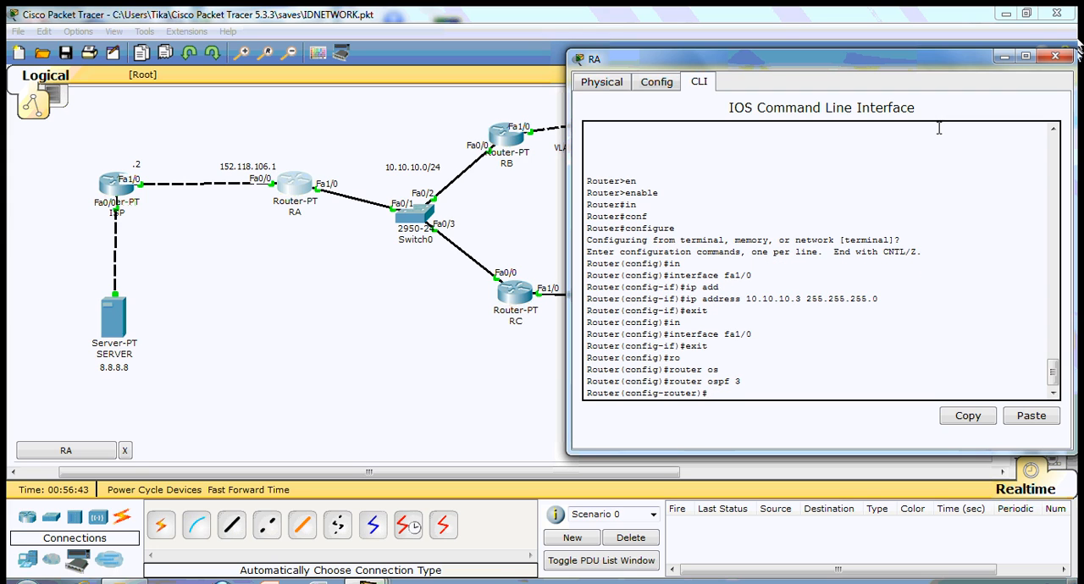
- Advertise network 10.10.10.0 with wildcard 0.0.0.255 in area 1 on RA and exit OSPF configuration
text(net)
key(Tab)
text(10.10.10.)
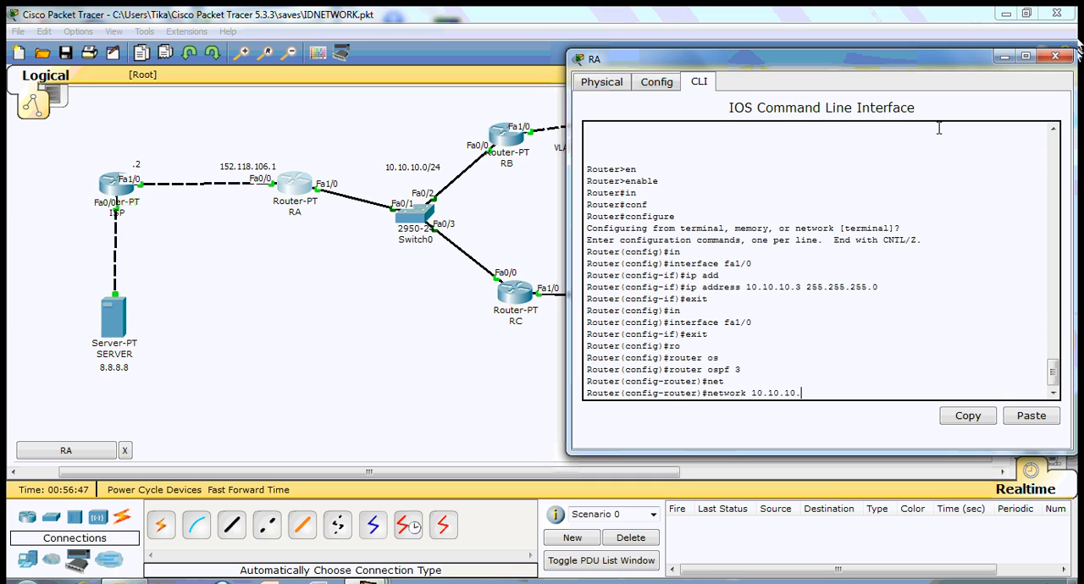
text(0 0.0.0.255 are)
key(Tab)
text(1)
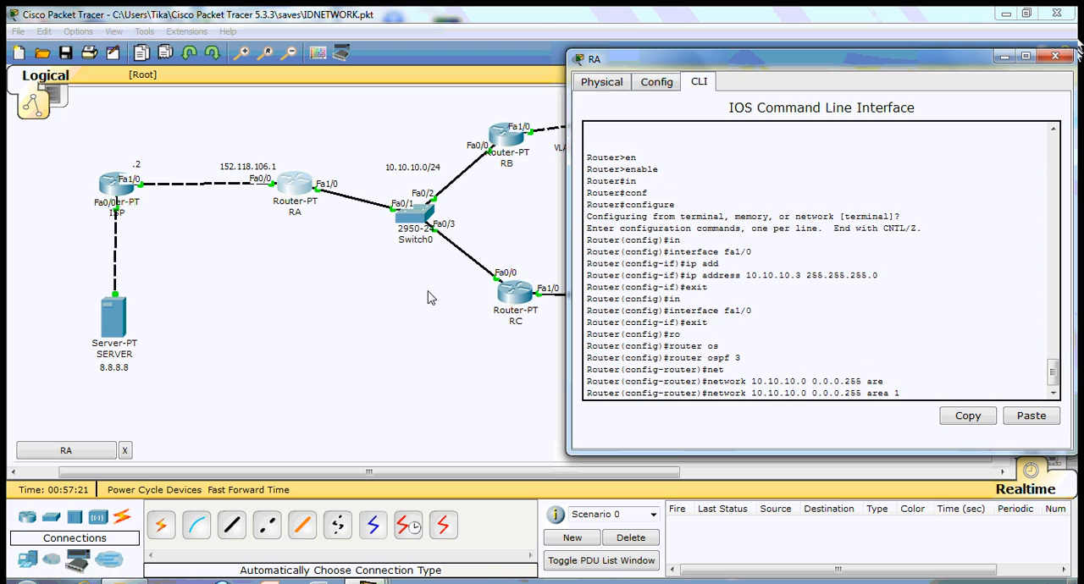
key(Return)
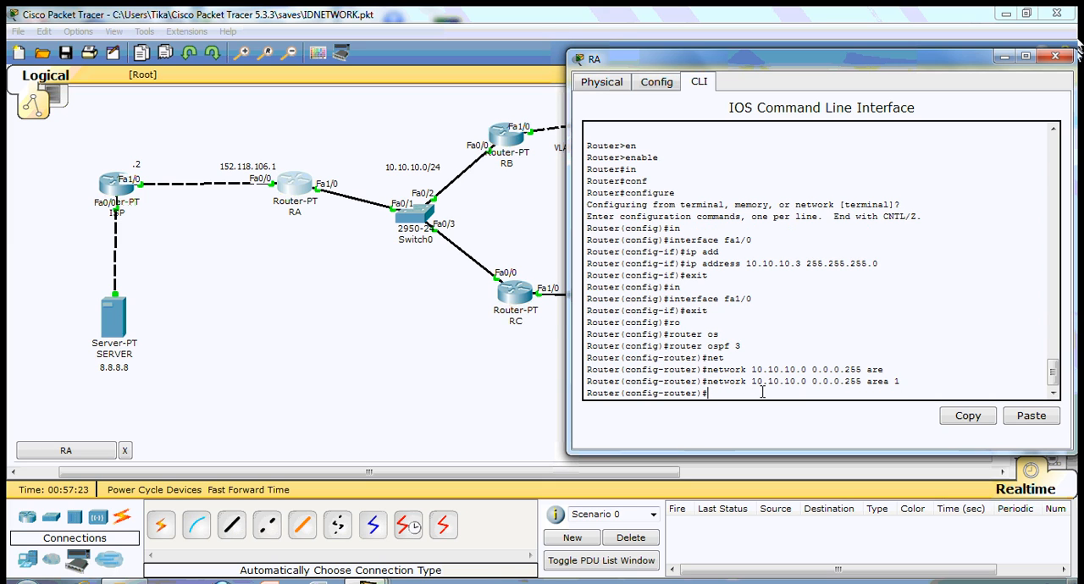
text(exit)
key(Return)
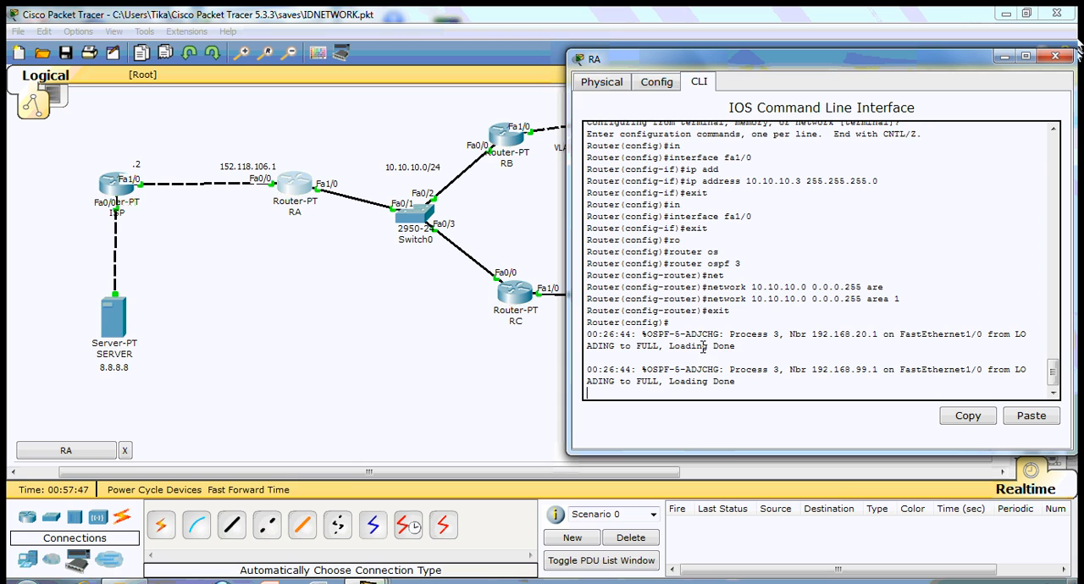
- Add a default static route on RA, 0.0.0.0 0.0.0.0, through next hop 152.118.106.2
key(Return)
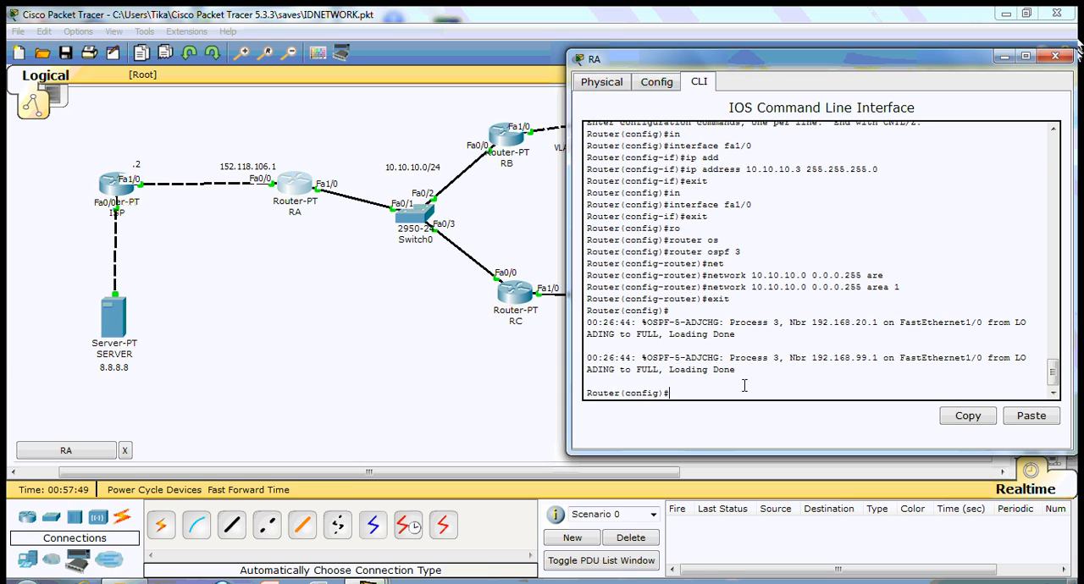
text(ip ro)
key(Tab)
text(0.0.0.0 0.0.0.0 )
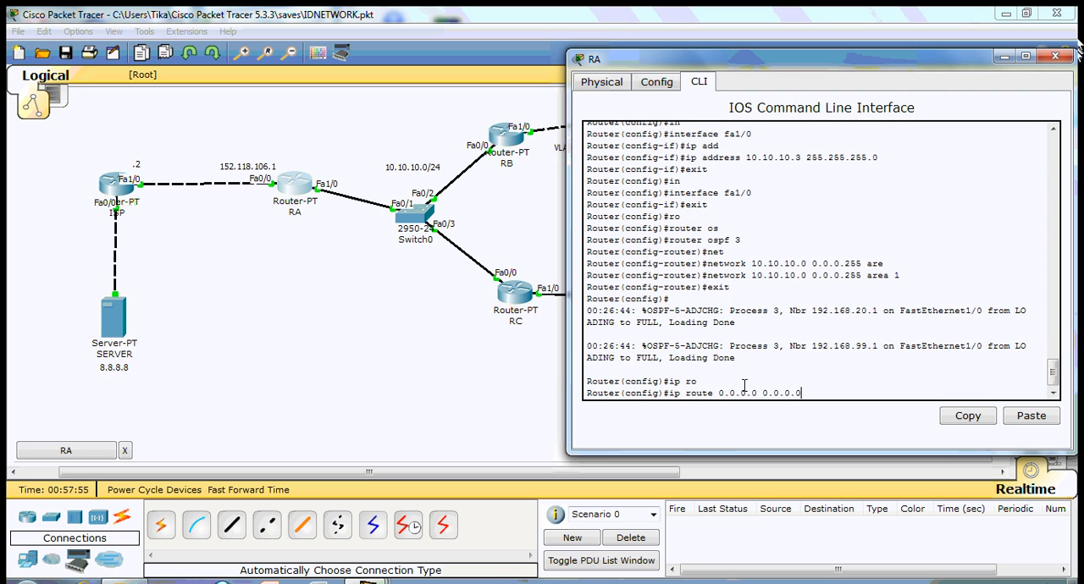
text(152.1118.106.2)
key(Return)
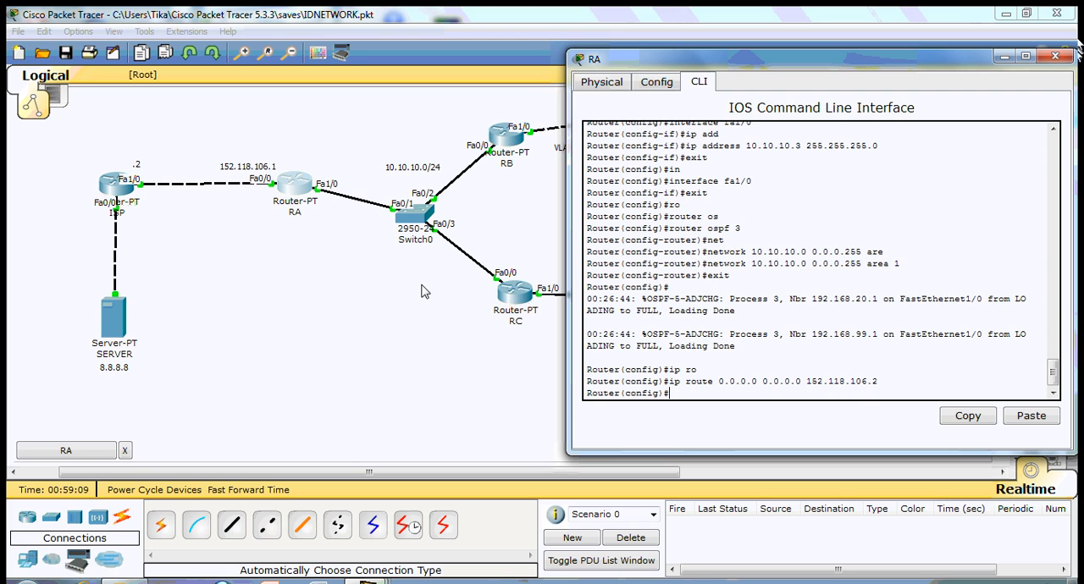
- Enable default-information originate in RA's OSPF process 3 and exit OSPF configuration
text(ro)
key(Tab)
text(os)
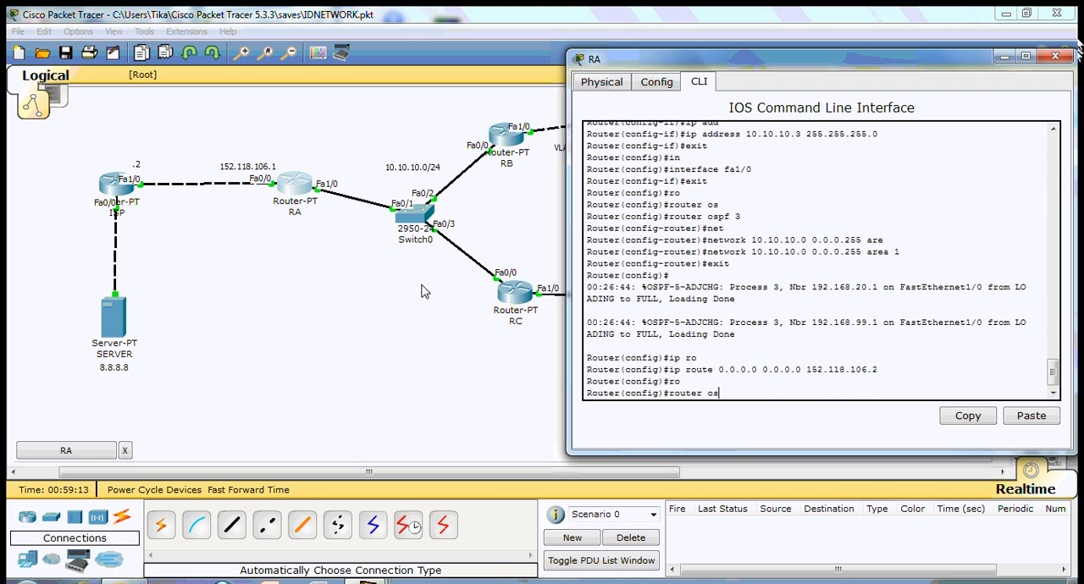
key(Tab)
text(3)
key(Return)
text(defau)
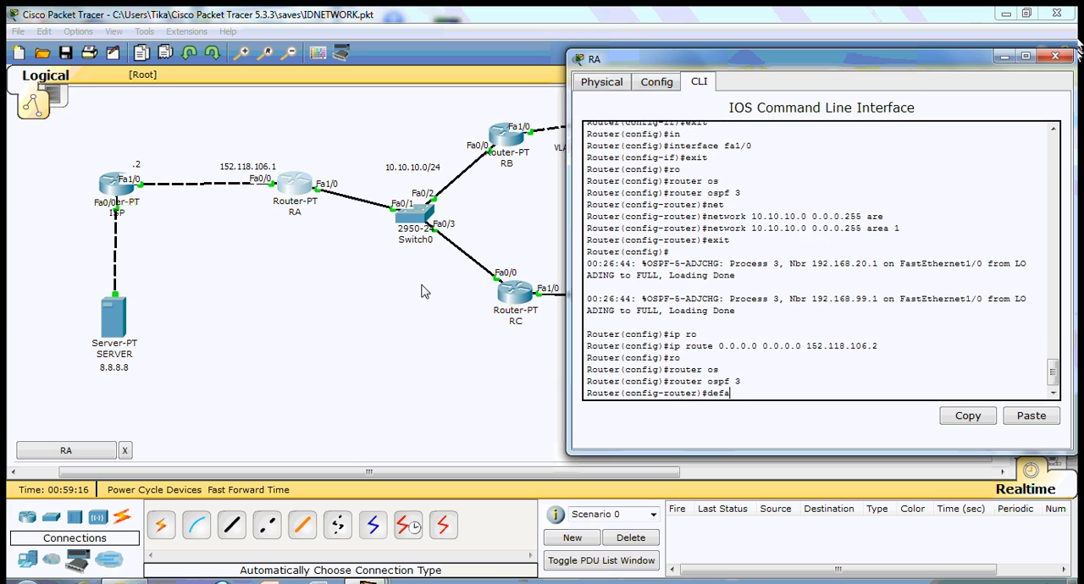
key(Tab)
text(or)
key(Tab)
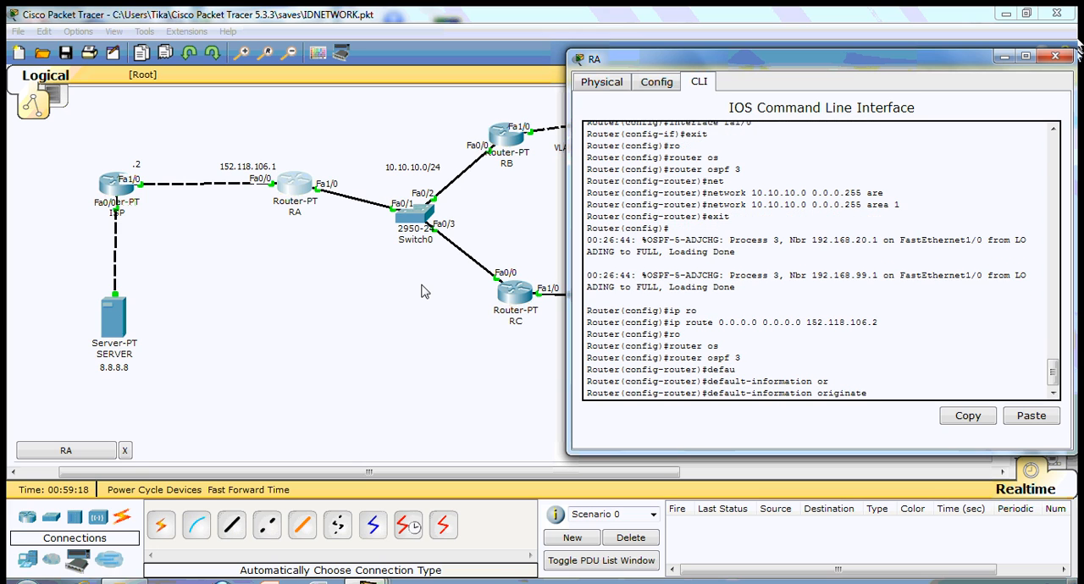
key(Return)
text(exit)
key(Return)
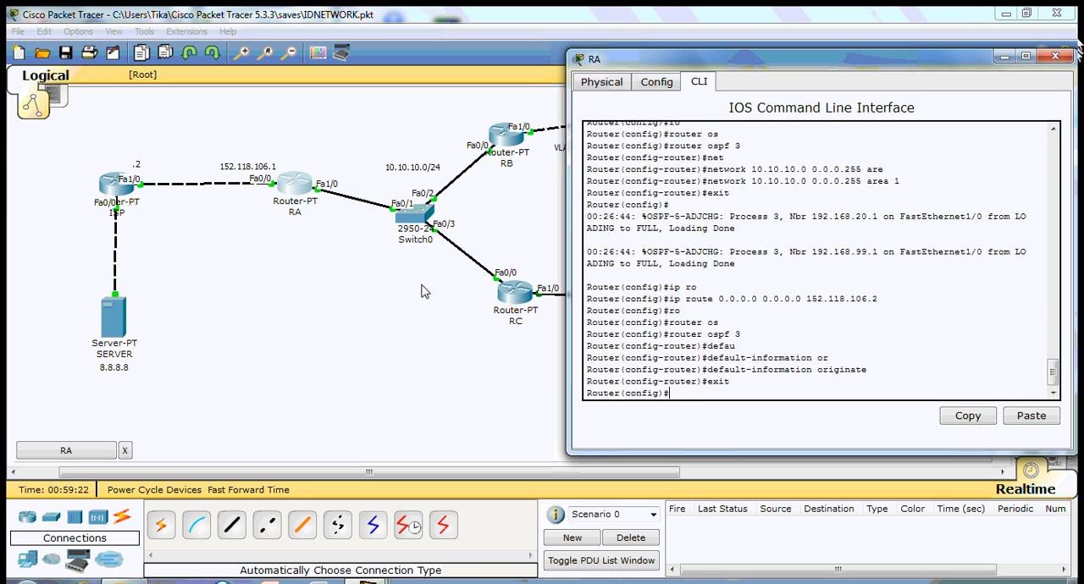
- Return RA to privileged mode and display its IP routing table
key(ctrl+z)
key(Return)
text(sh ip r)
key(Tab)
text(o)
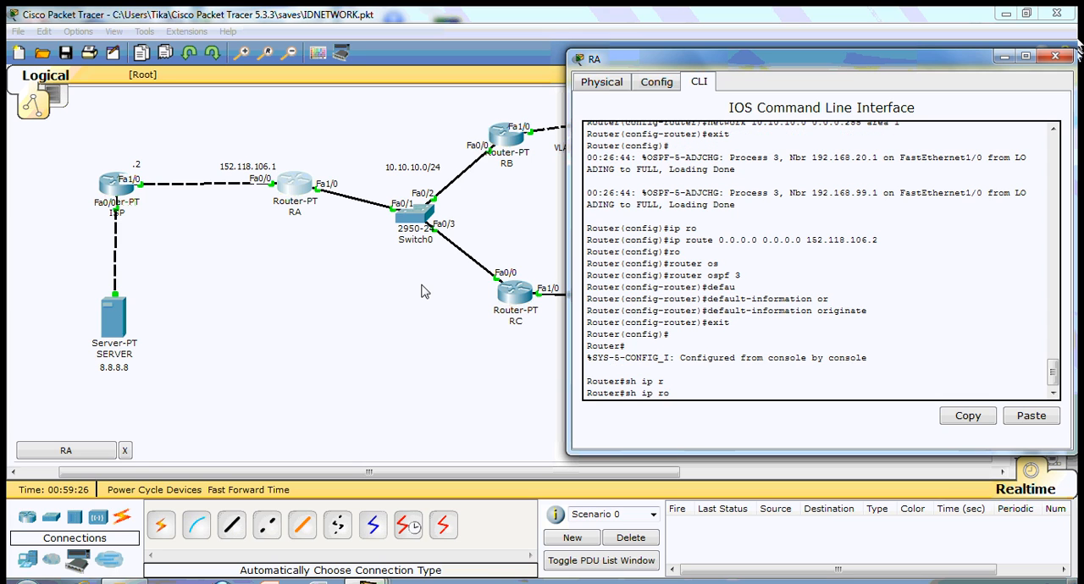
key(Tab)
key(Return)
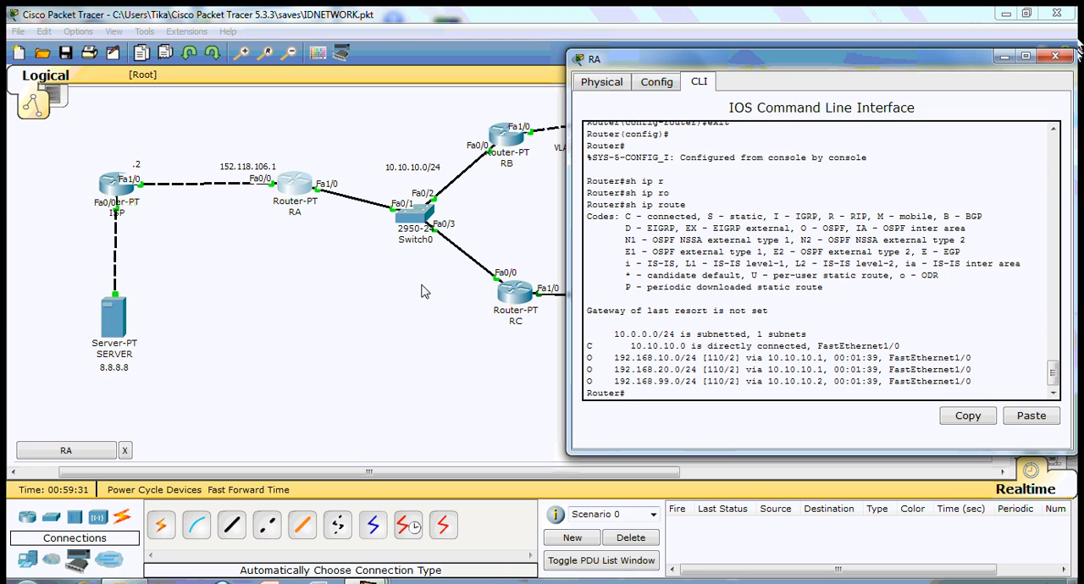
- Review RA's running configuration for the interface addresses, OSPF settings and static route, and close the router window
key(Return)
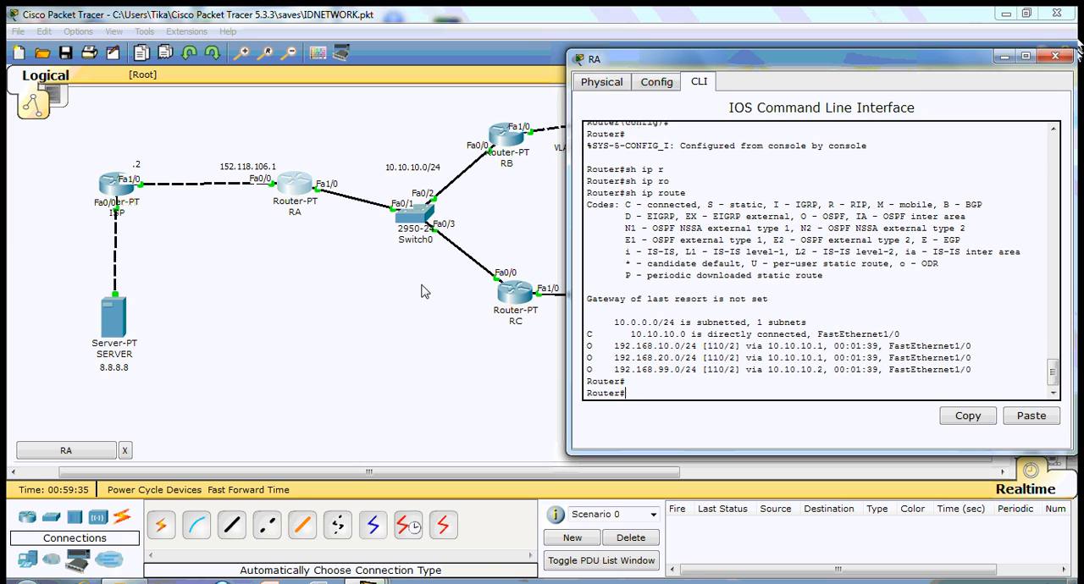
text(run)
key(Return)
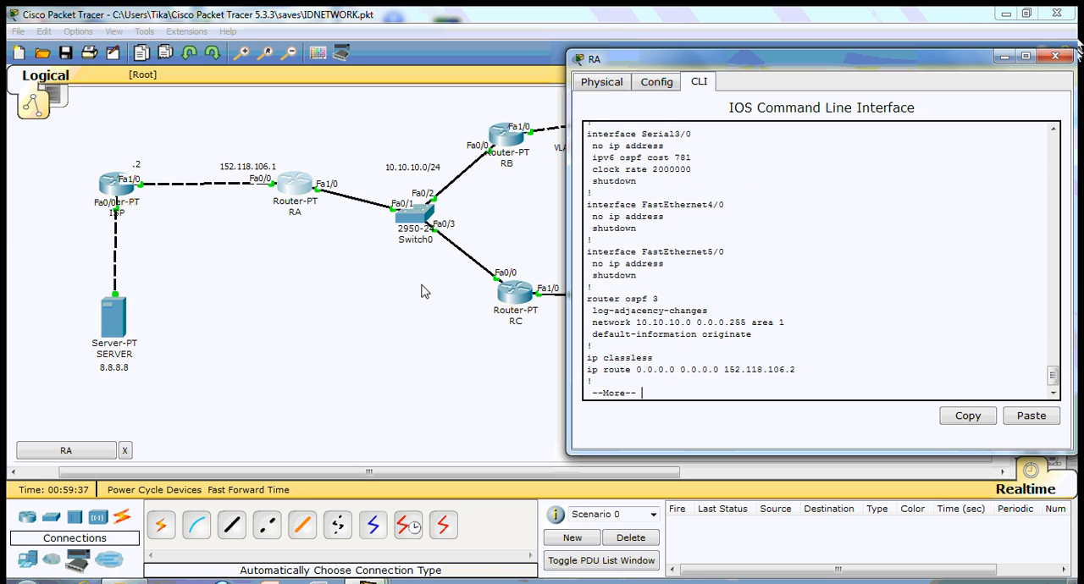
key(space)
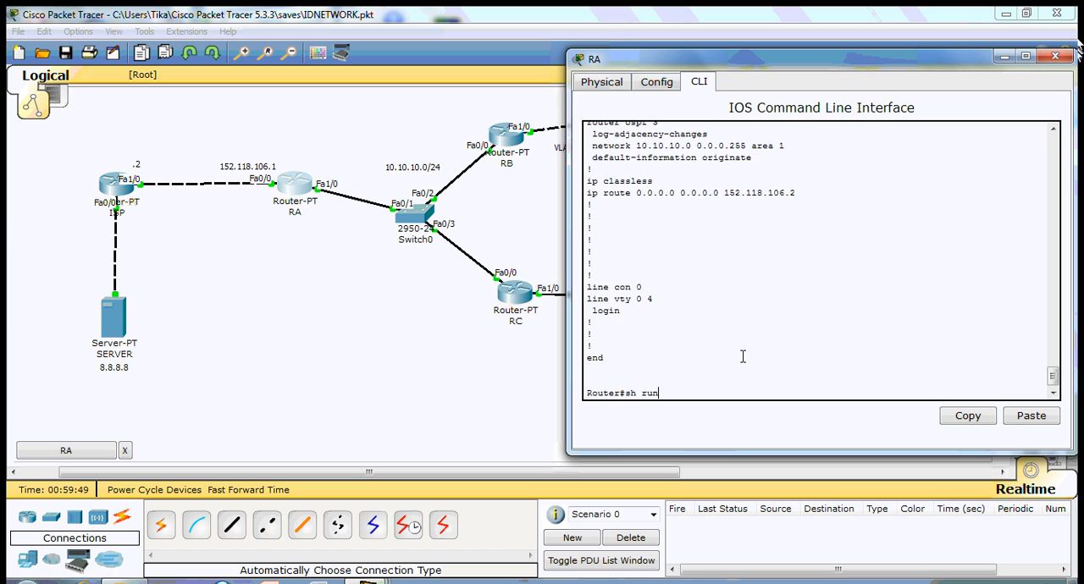
key(Return)
key(space)
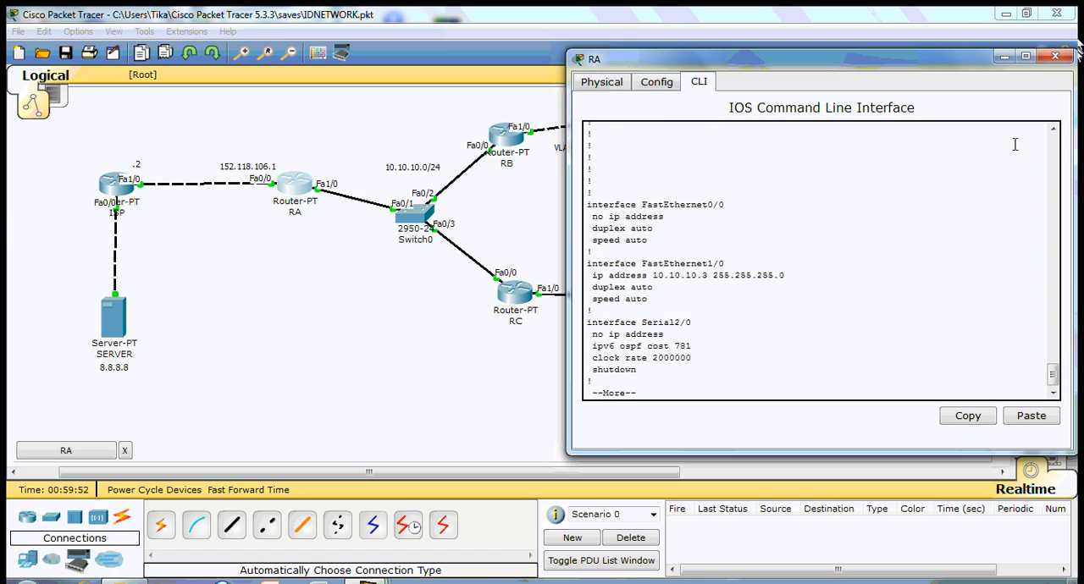
click(1055, 57)
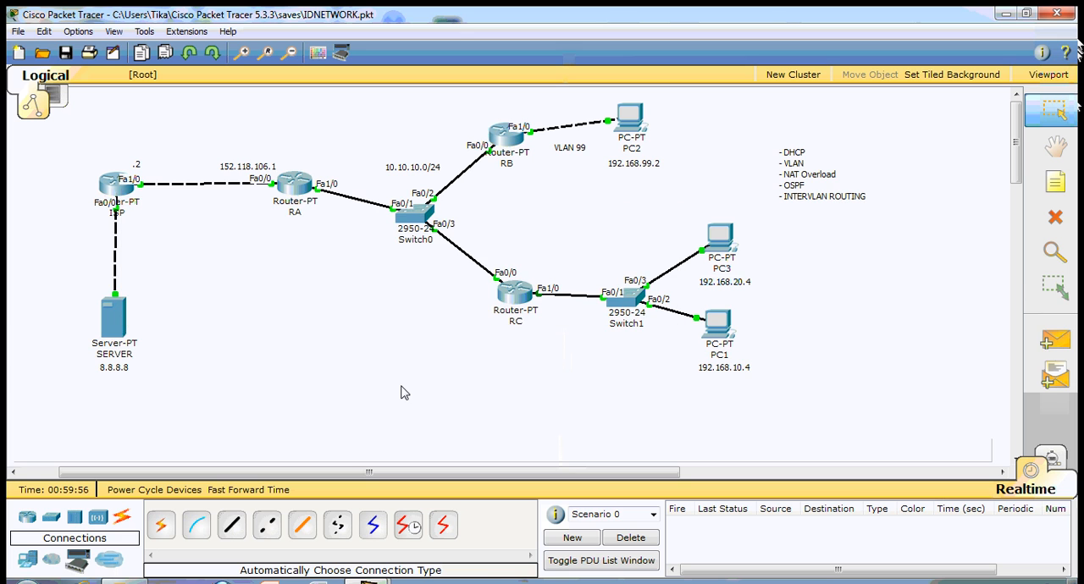
- Open router RC's command line and leave configuration mode for privileged mode
click(515, 292)
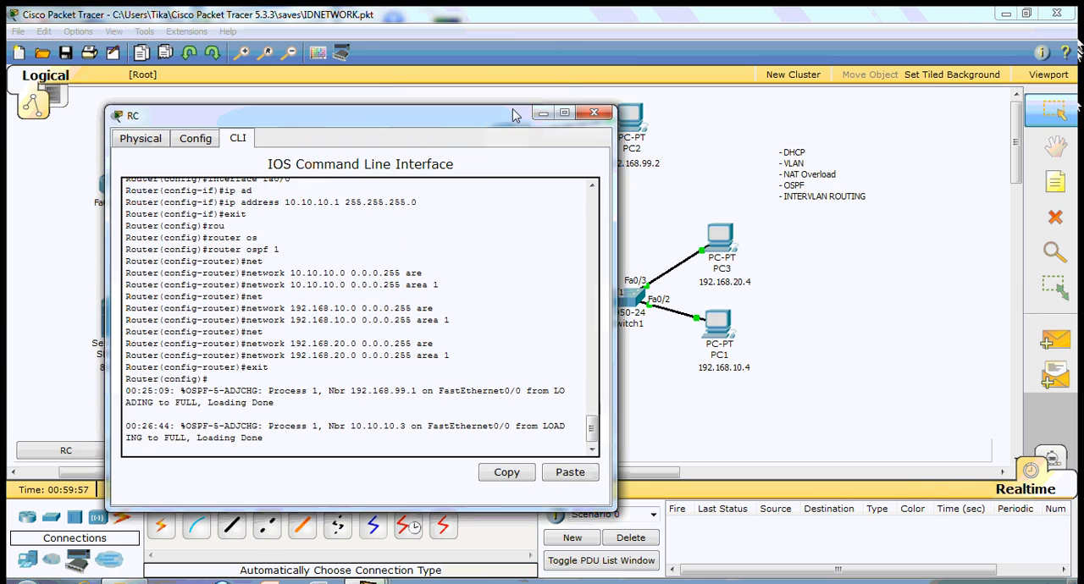
drag(515, 115, 764, 101)
key(Return)
key(Return)
key(Return)
text(shru)
key(ctrl+z)
key(Return)
- Display RC's IP routing table and close the router window
text(sh)
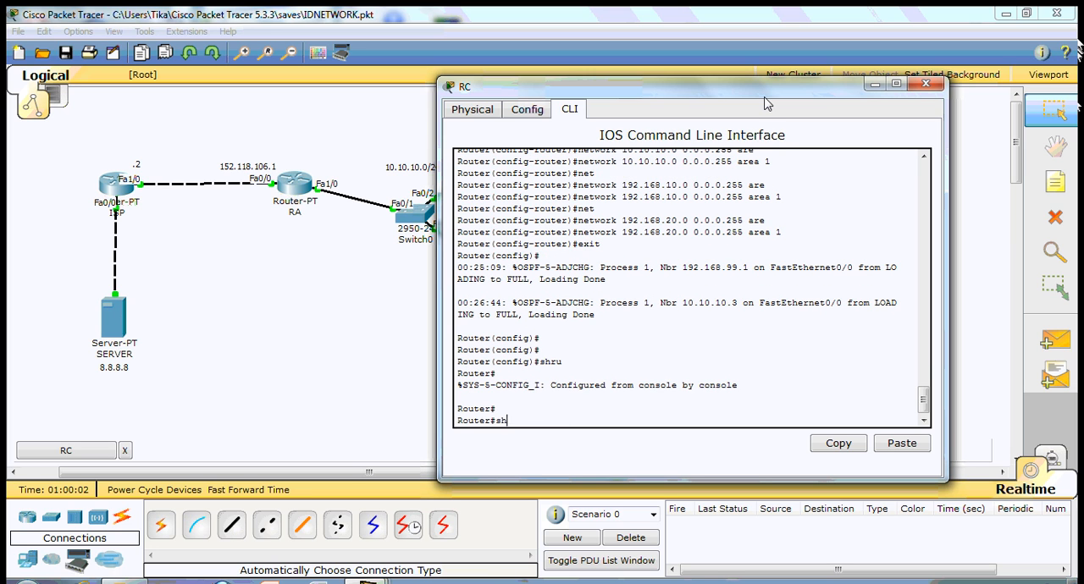
text( ip ro)
key(Tab)
key(Return)
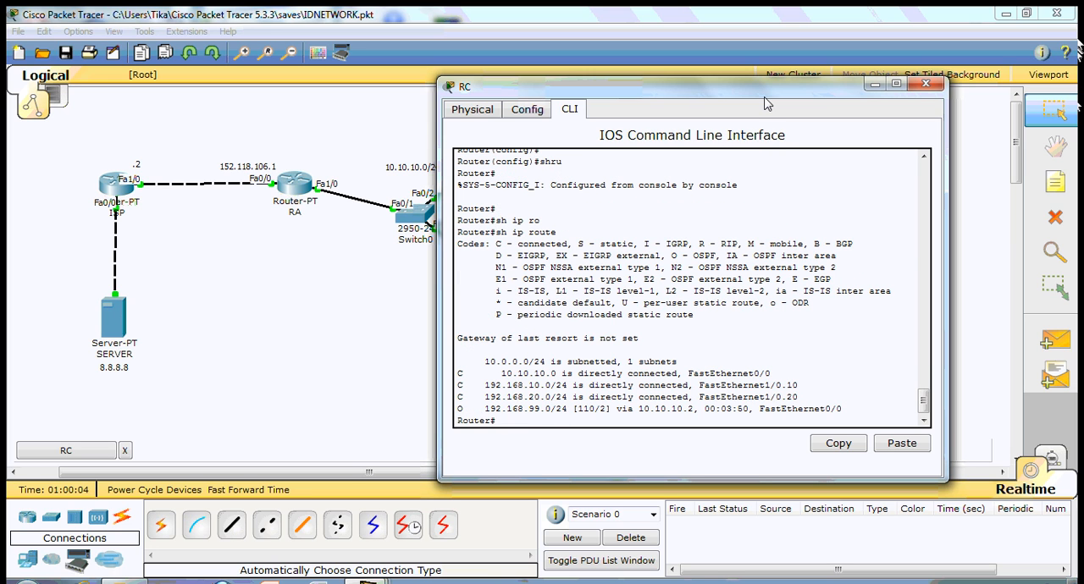
click(927, 84)
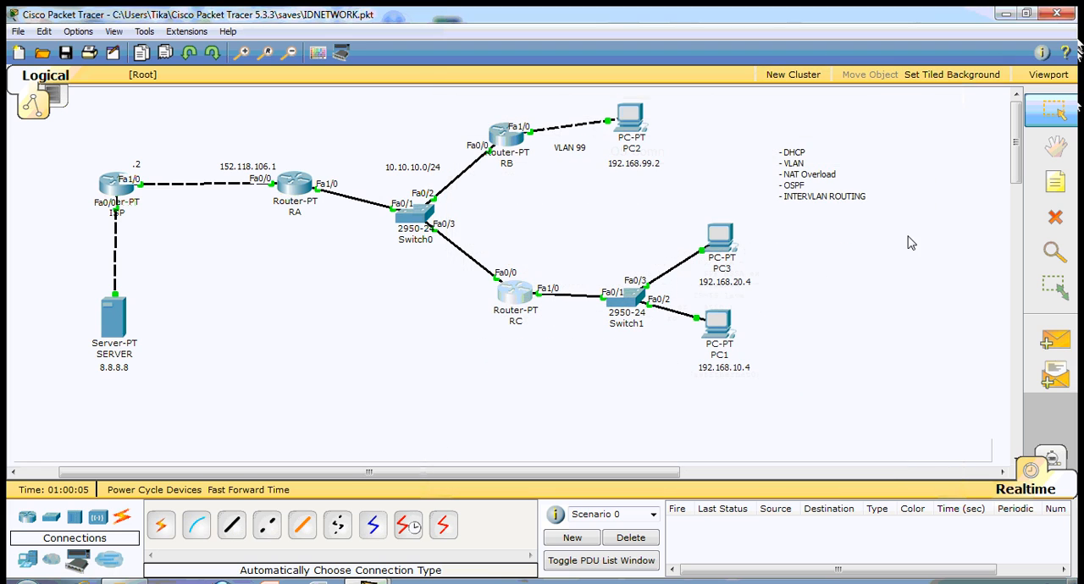
- Test connectivity with simple PDUs from RC to RA and from RC to RB, deleting the scenario after each test
click(1048, 341)
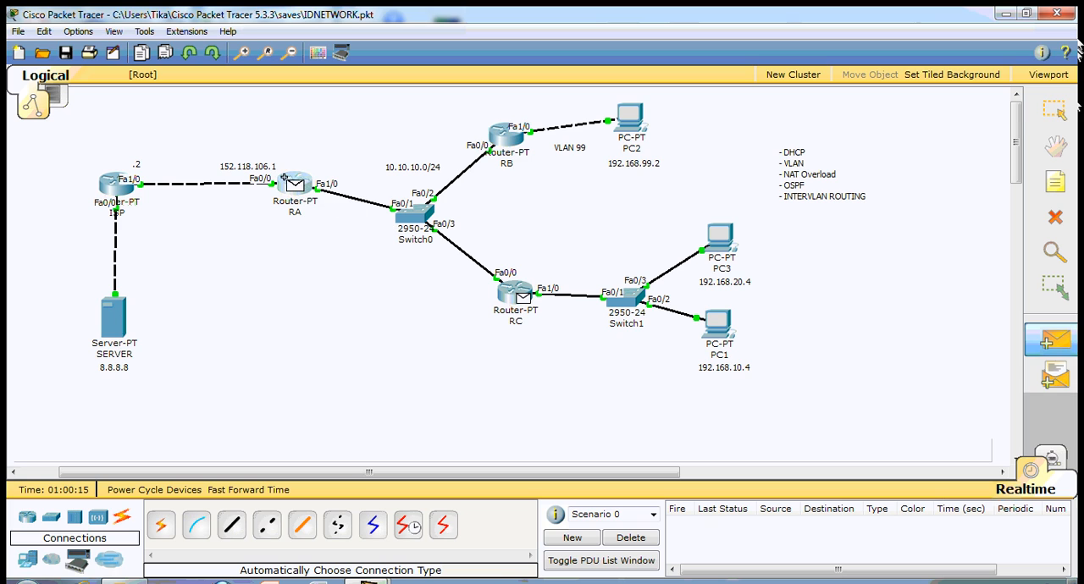
click(631, 537)
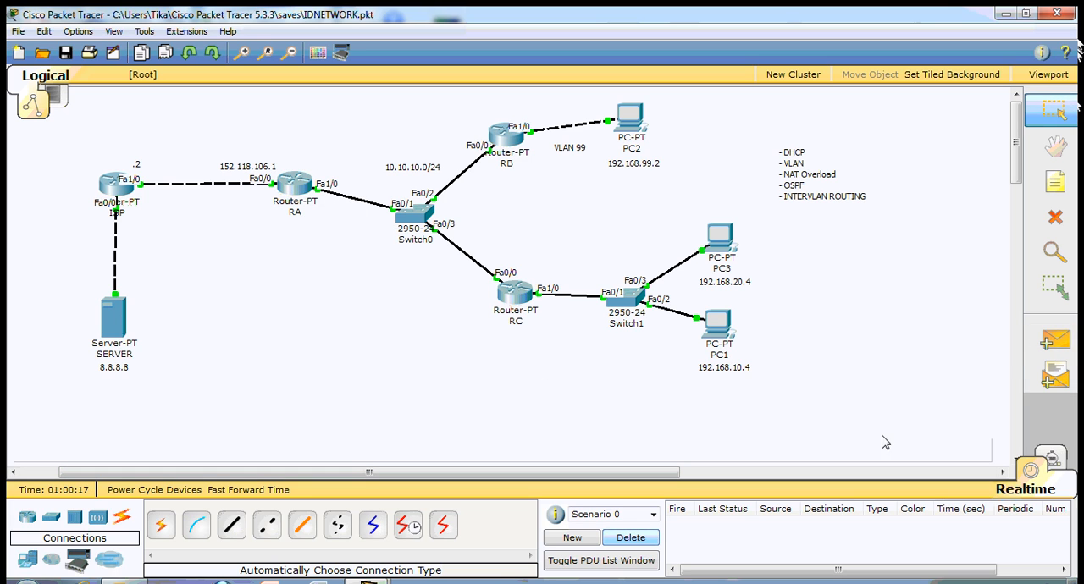
click(1049, 342)
click(515, 293)
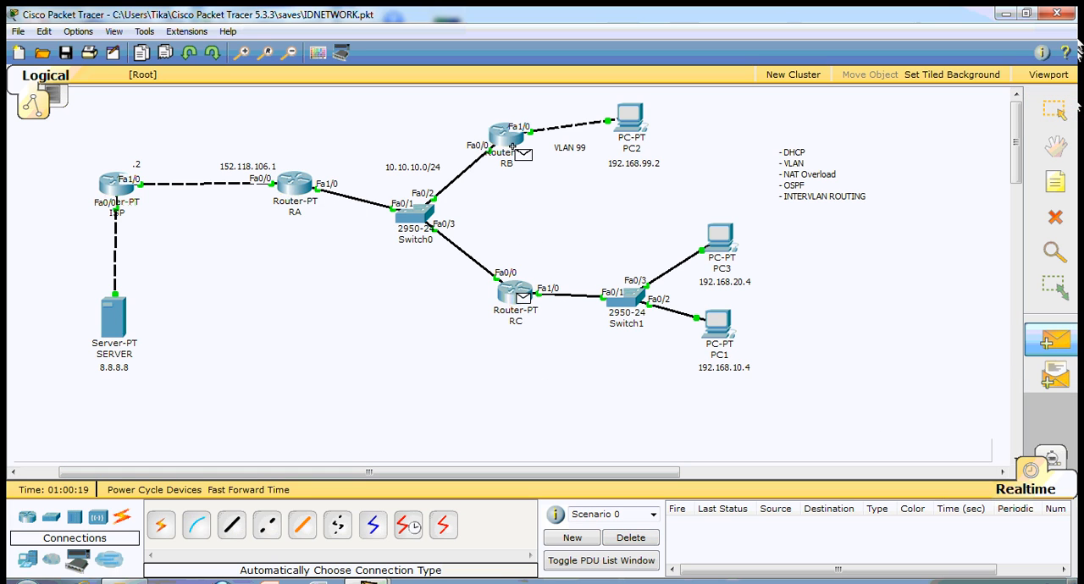
click(513, 151)
click(631, 538)
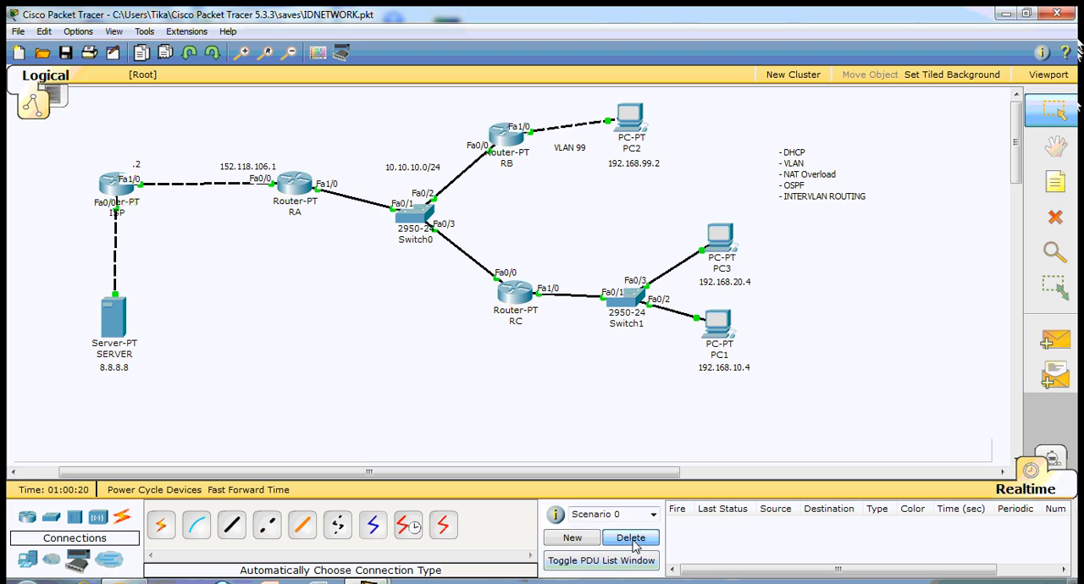
- Send a simple PDU from PC1 to PC2 to test connectivity
click(1048, 340)
click(718, 324)
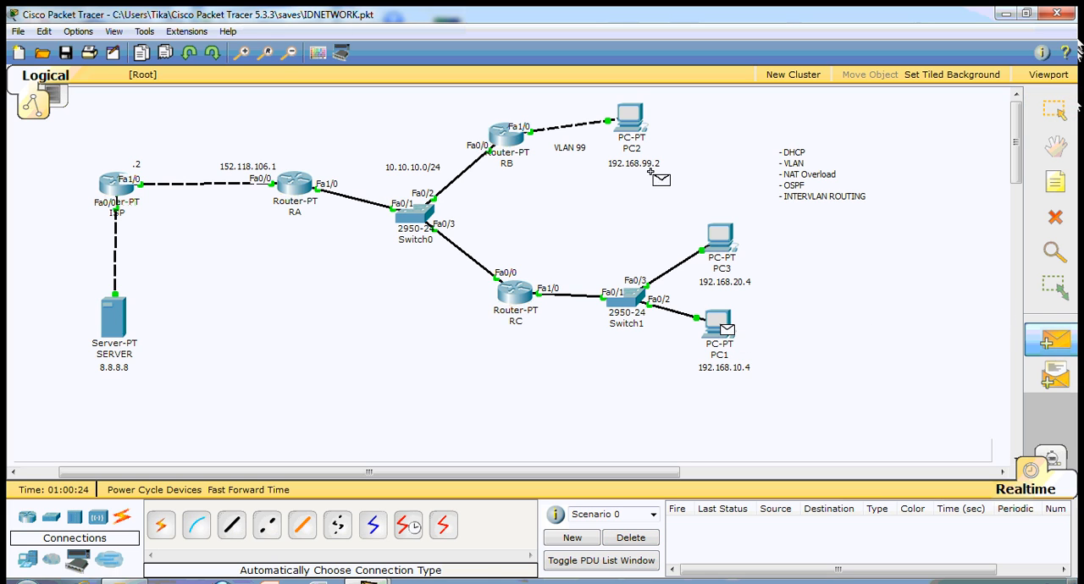
click(630, 117)
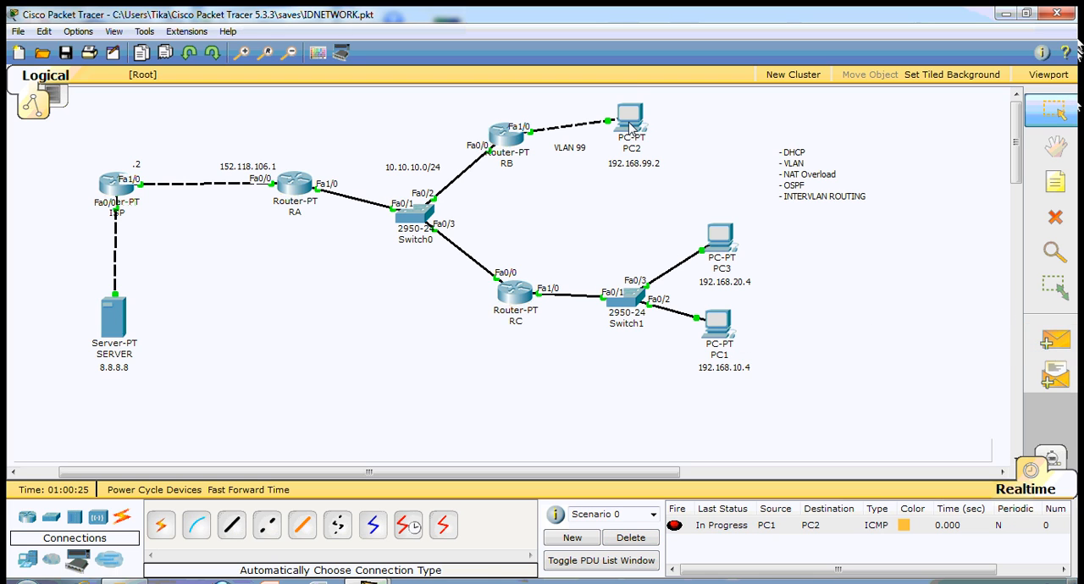
- Delete the current PDU scenario, resend a simple PDU from PC1 to PC2, and delete the scenario again
click(631, 538)
click(1049, 340)
click(717, 322)
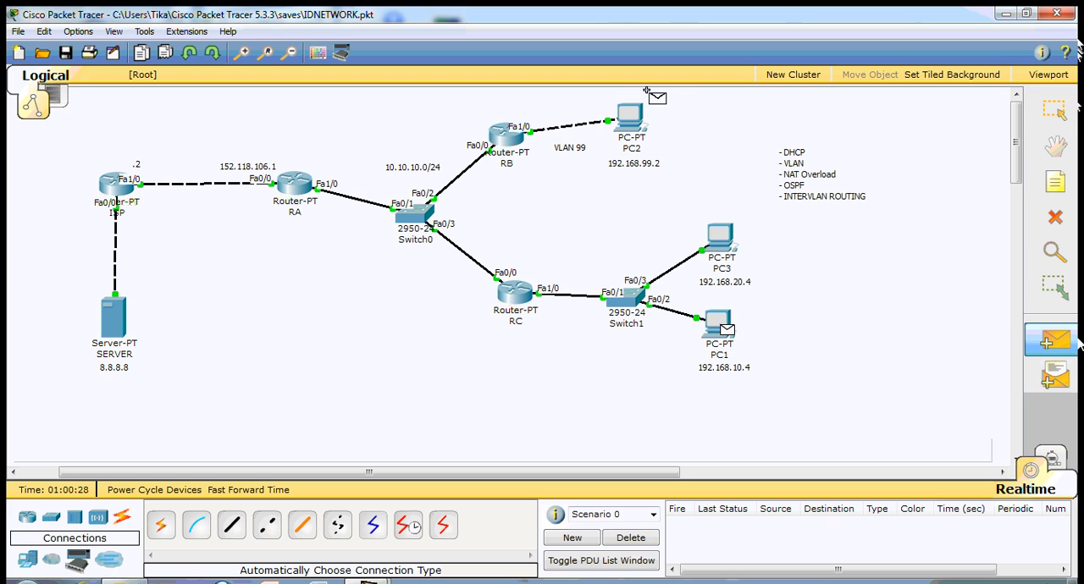
click(631, 119)
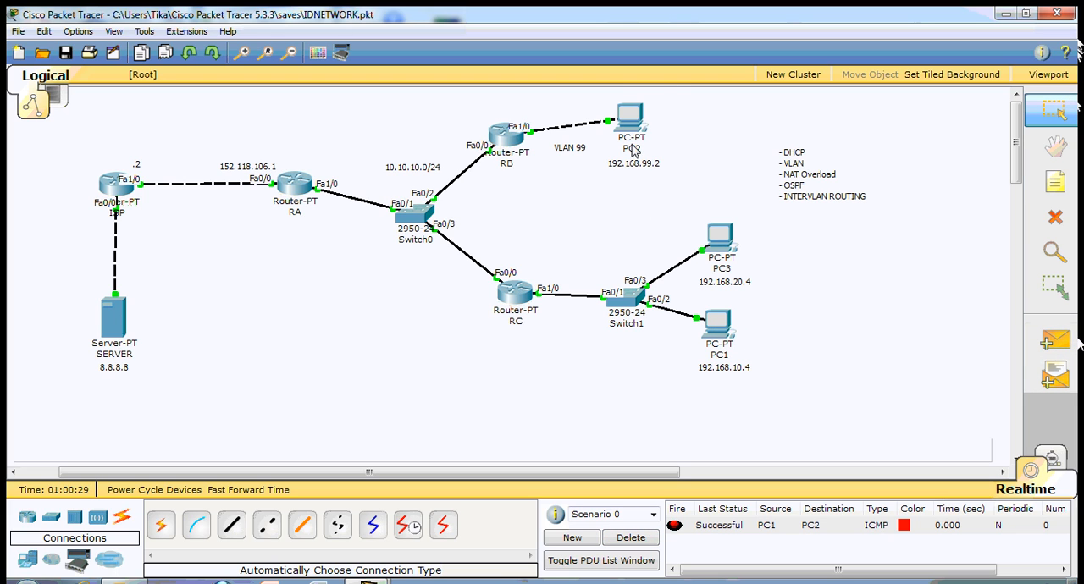
click(635, 543)
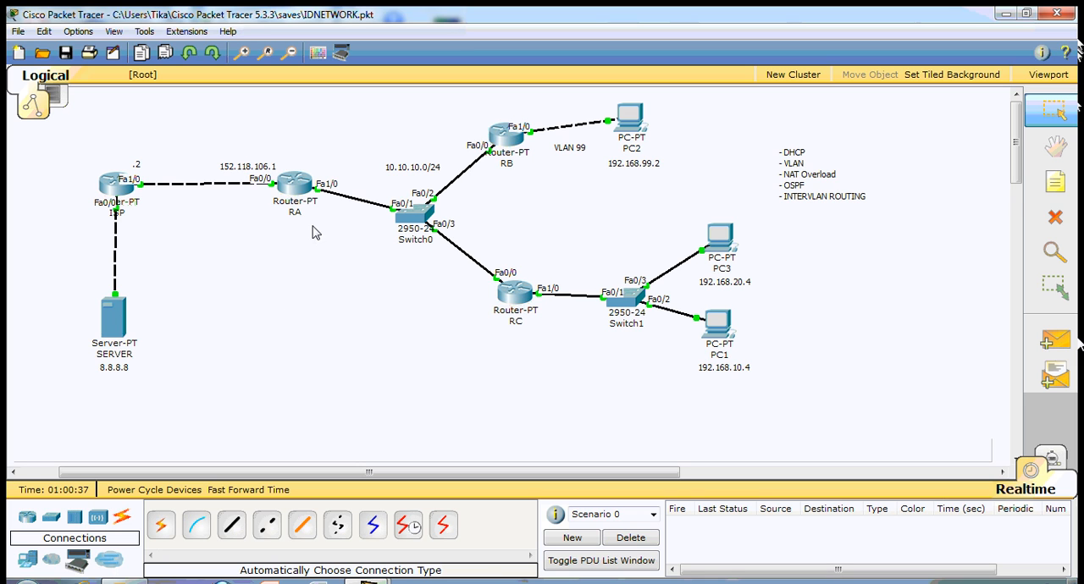
- Check the SERVER's IP configuration, including its default gateway, and close the server window
click(117, 326)
drag(406, 38, 822, 63)
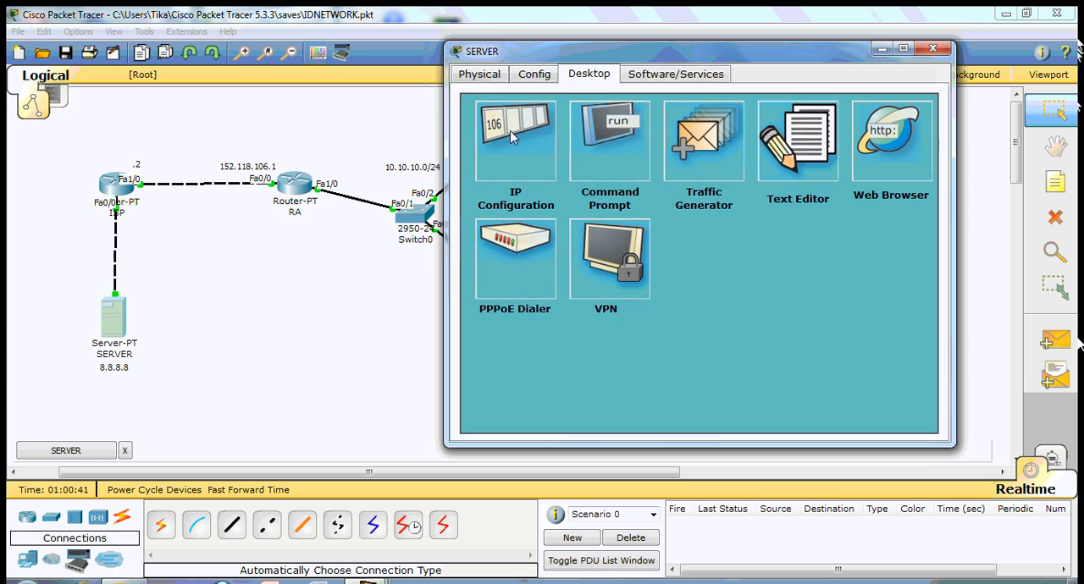
click(498, 146)
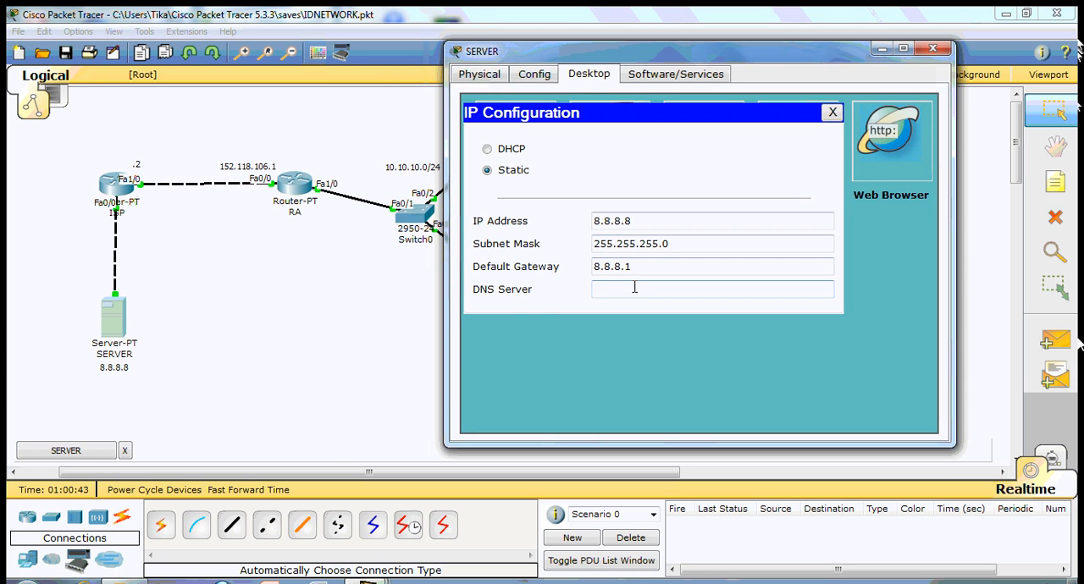
click(833, 112)
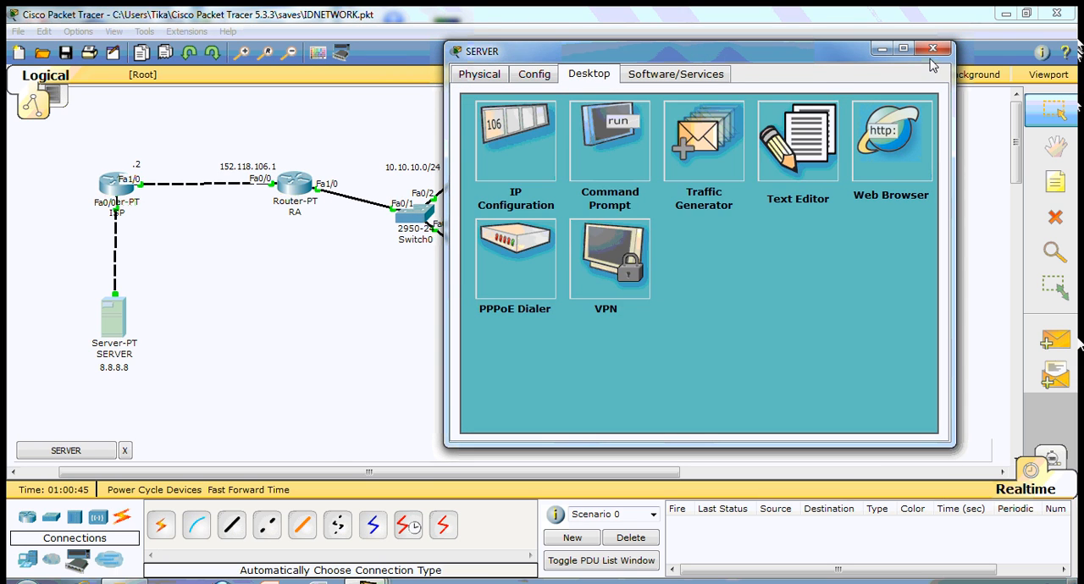
click(933, 49)
- Set the ISP router's FastEthernet0/0 interface to IP address 8.8.8.1 with subnet mask 255.255.255.0
click(120, 192)
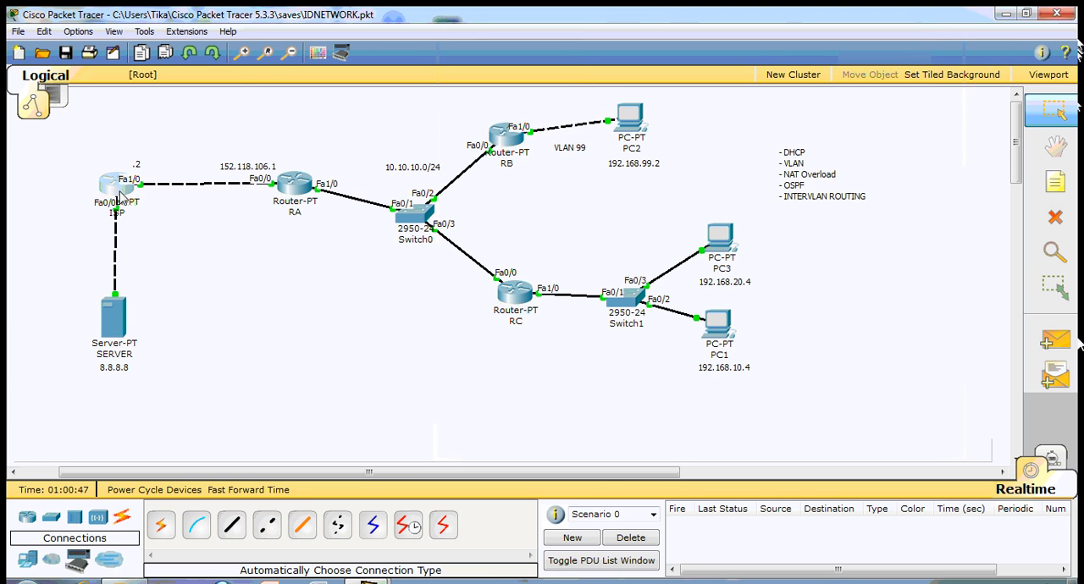
drag(280, 97, 663, 65)
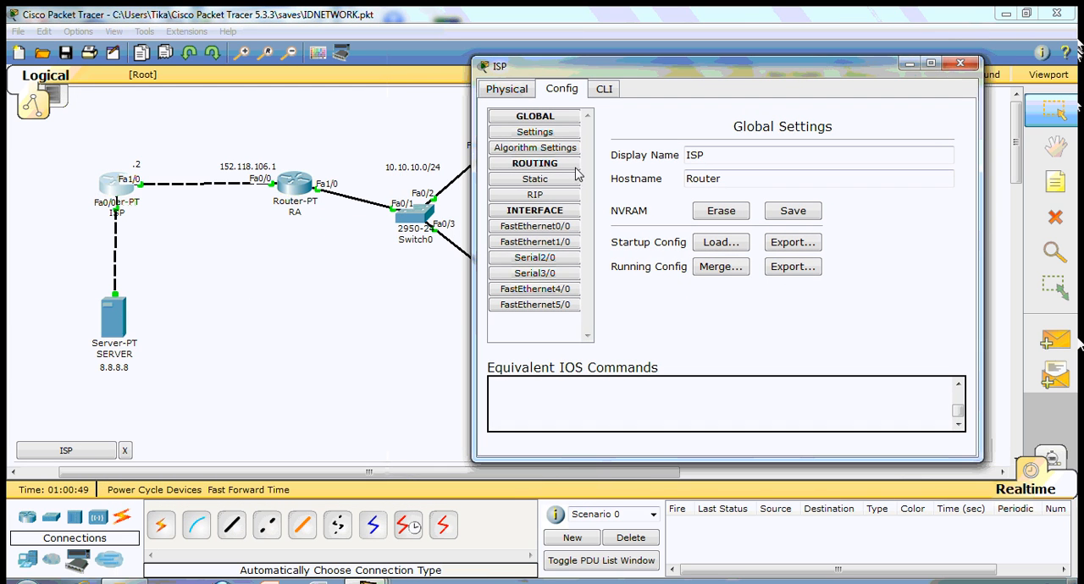
click(563, 227)
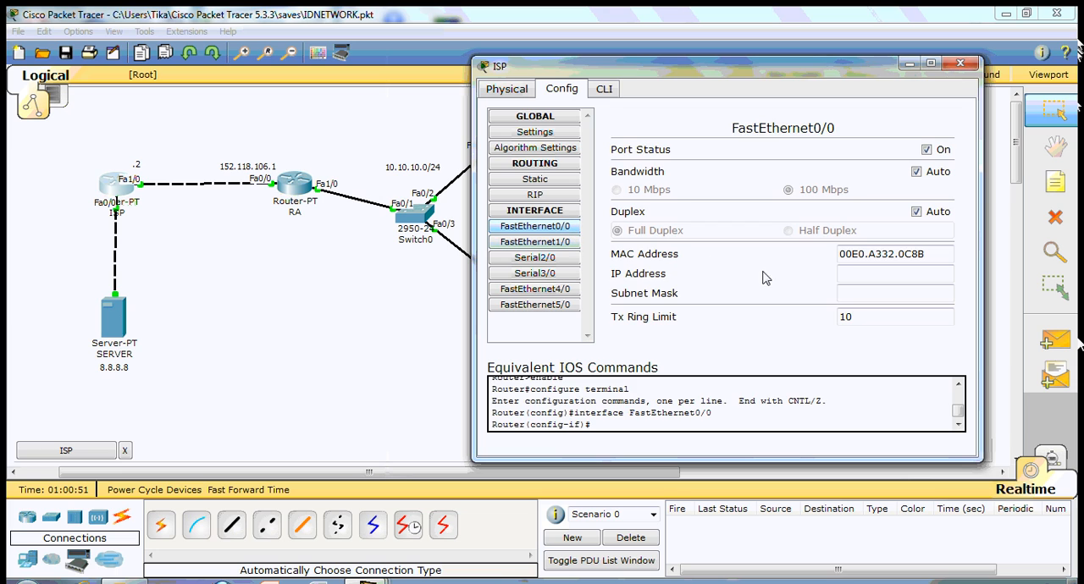
click(888, 272)
text(8.8.8.1)
key(Tab)
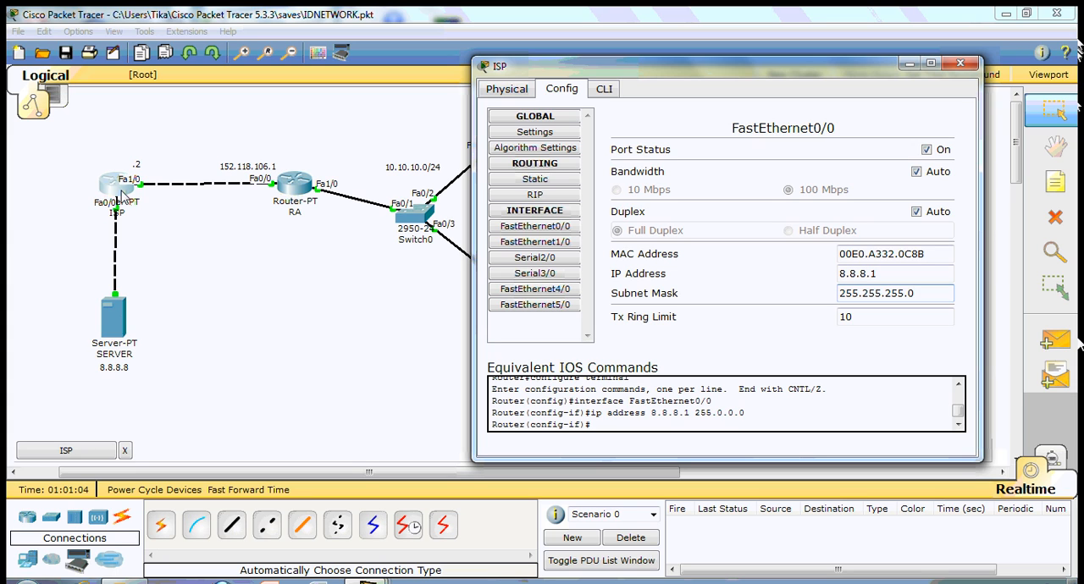
- Set the ISP router's FastEthernet1/0 to IP address 152.118.106.2 with mask 255.255.255.0 and close its window
click(528, 242)
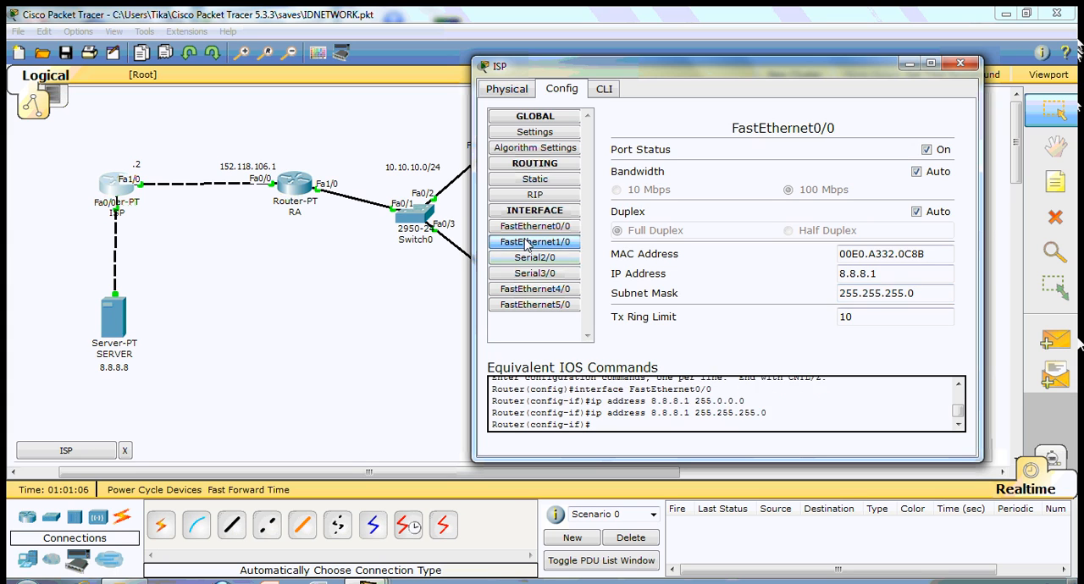
click(916, 271)
text(152.118.106.2)
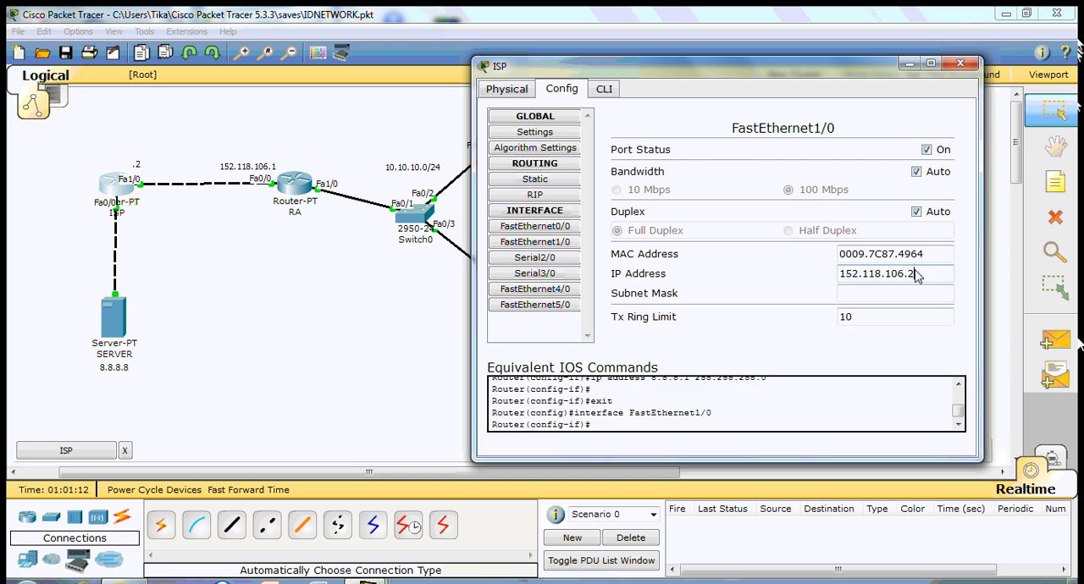
key(Tab)
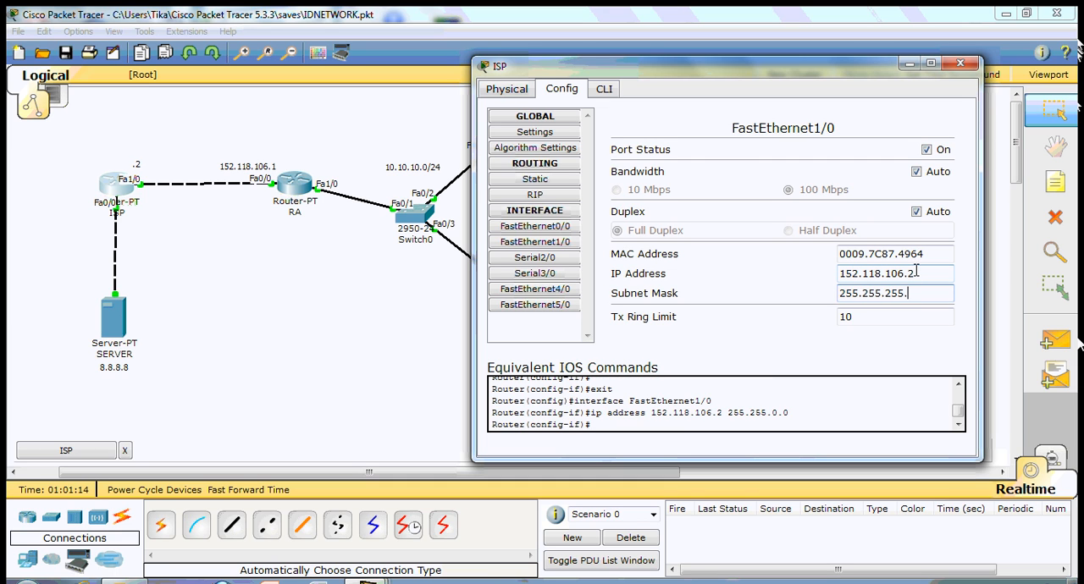
click(961, 63)
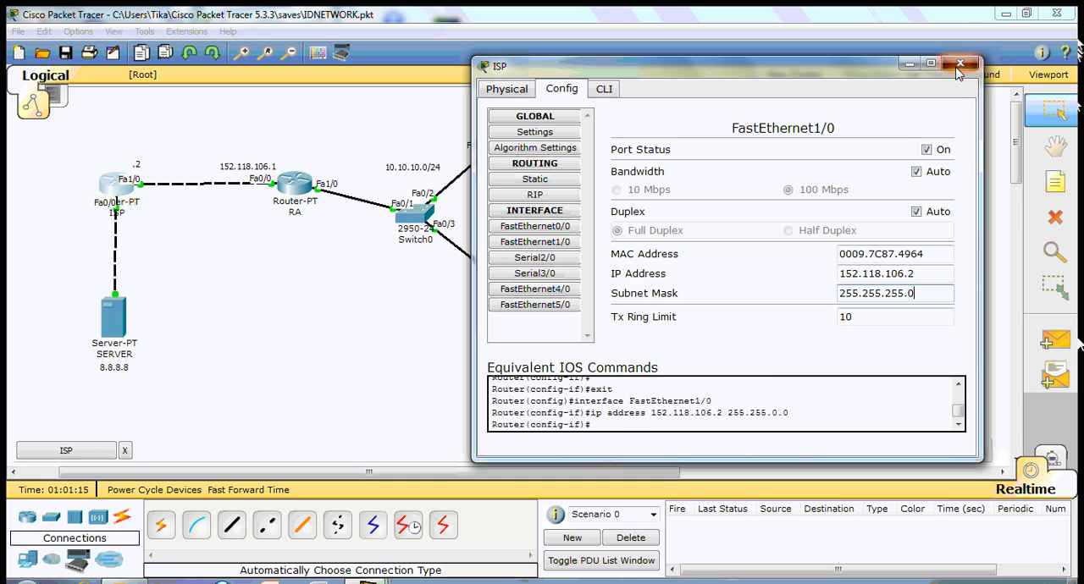
- Set router RA's FastEthernet0/0 to IP address 152.118.106.1 with mask 255.255.255.0 and close its window
click(295, 186)
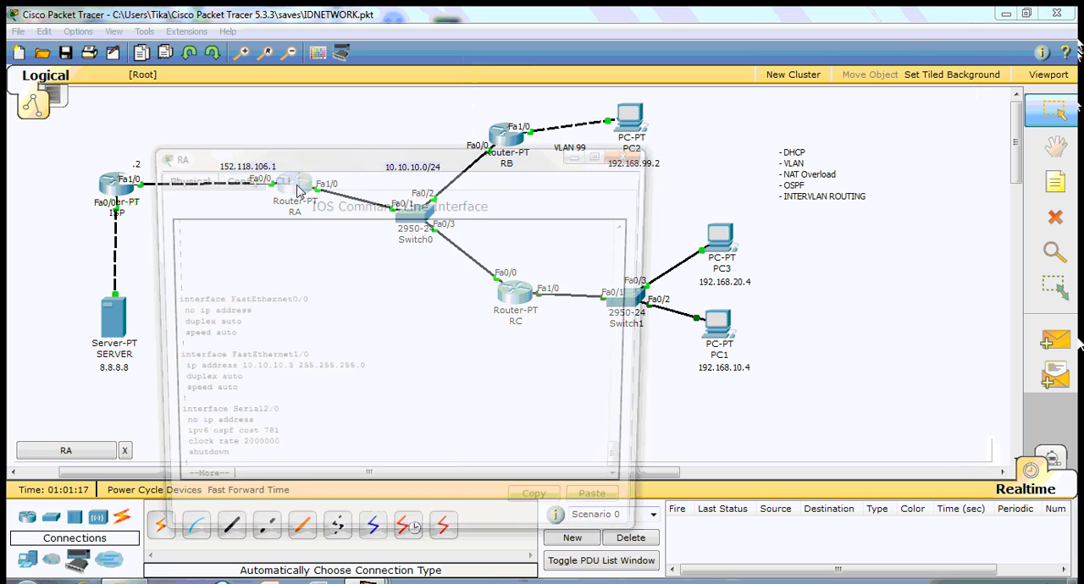
drag(351, 159, 612, 66)
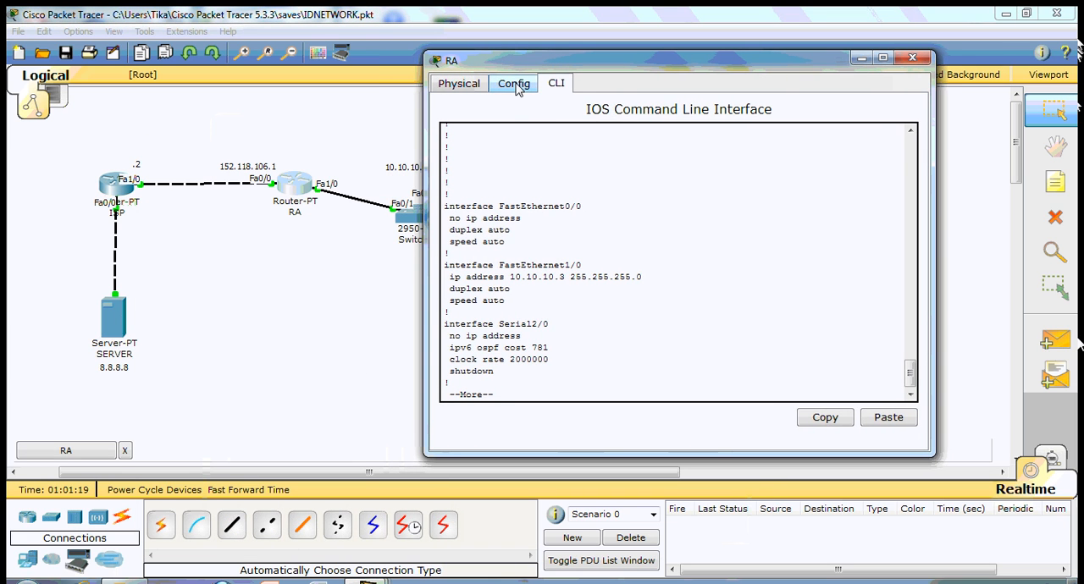
click(518, 87)
click(487, 220)
click(815, 268)
text(152.118.106.)
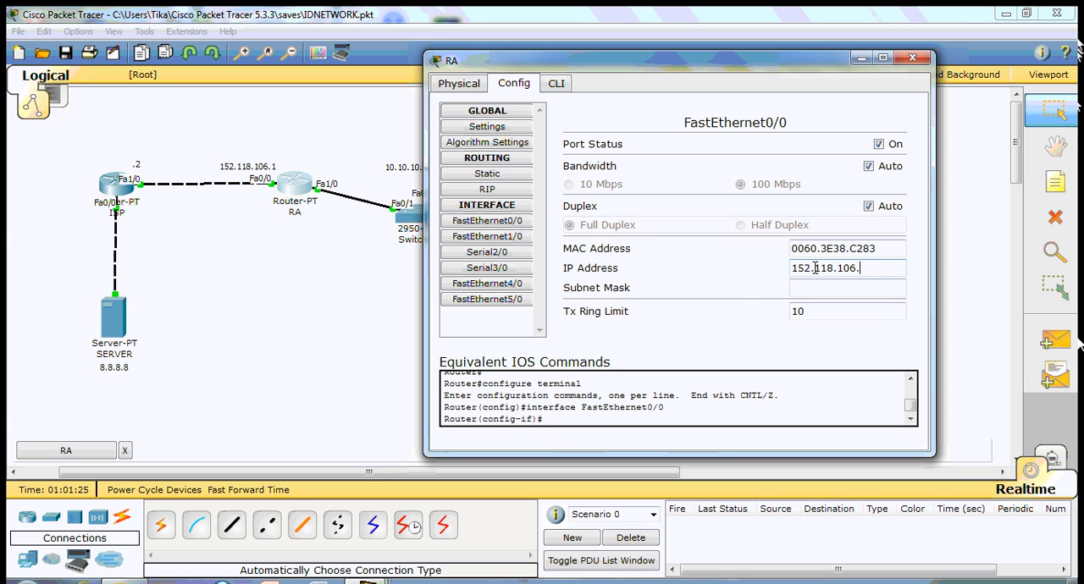
text(1)
key(Tab)
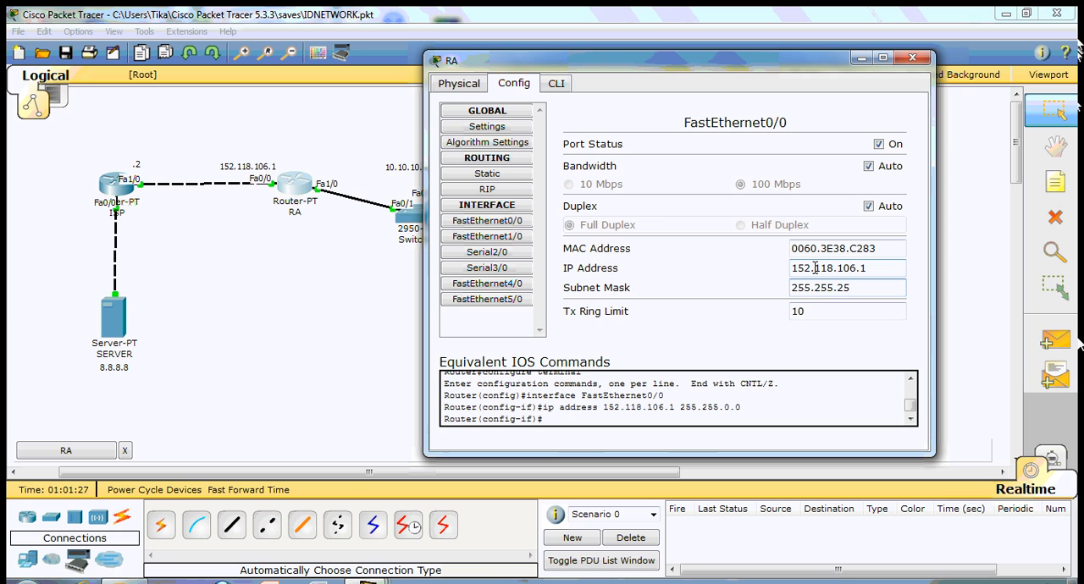
click(913, 58)
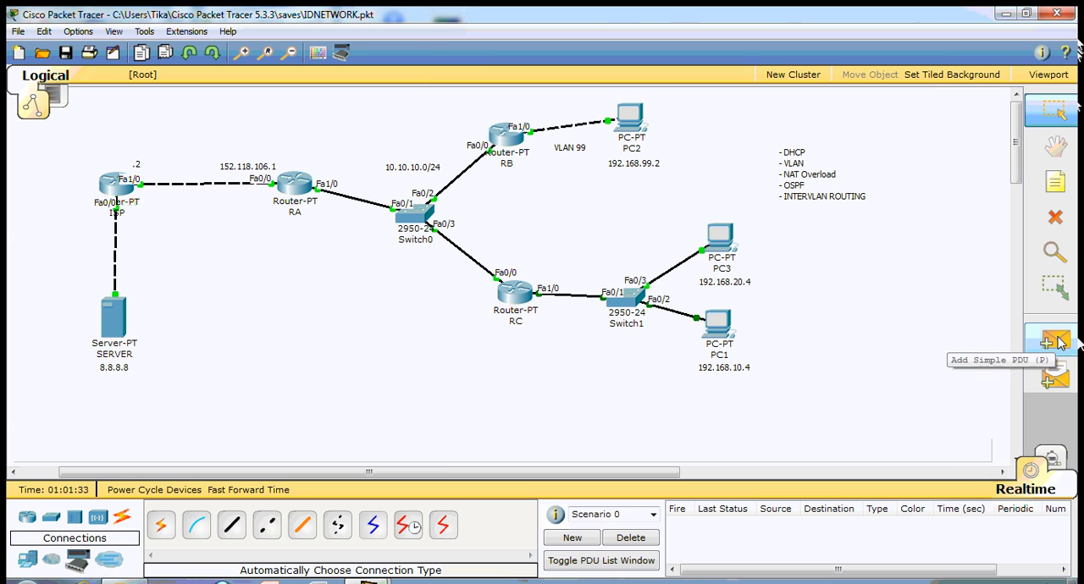
- Test connectivity from RA to ISP twice with a simple PDU, deleting the scenario after each test
click(1059, 341)
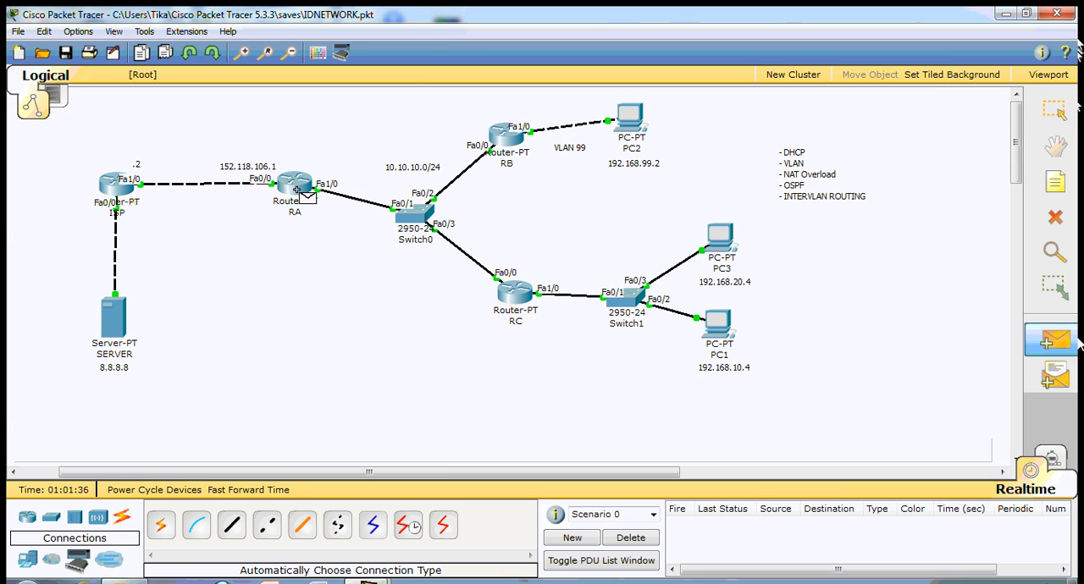
click(116, 195)
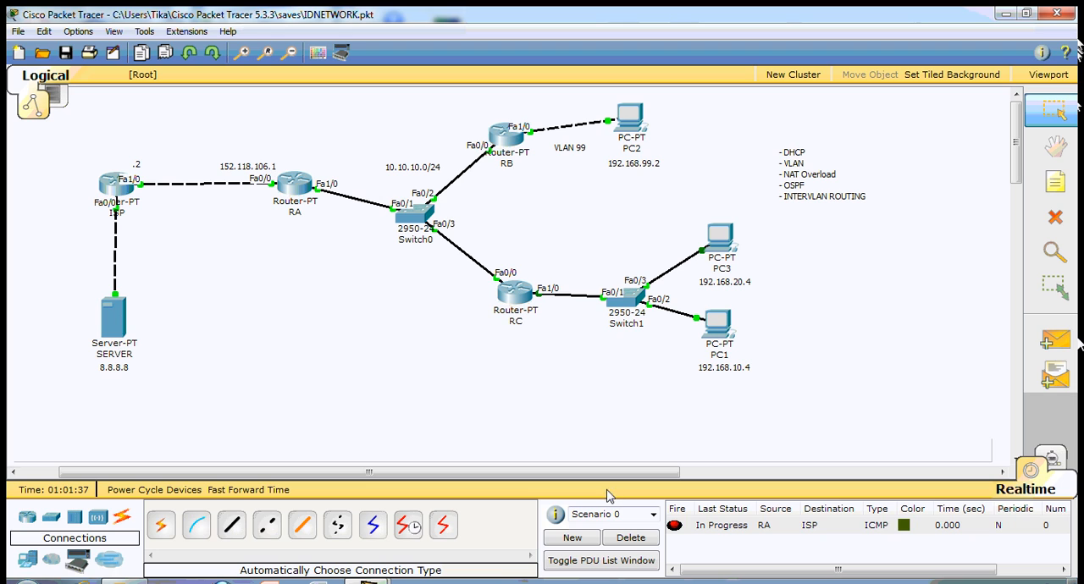
click(631, 537)
click(1047, 341)
click(295, 184)
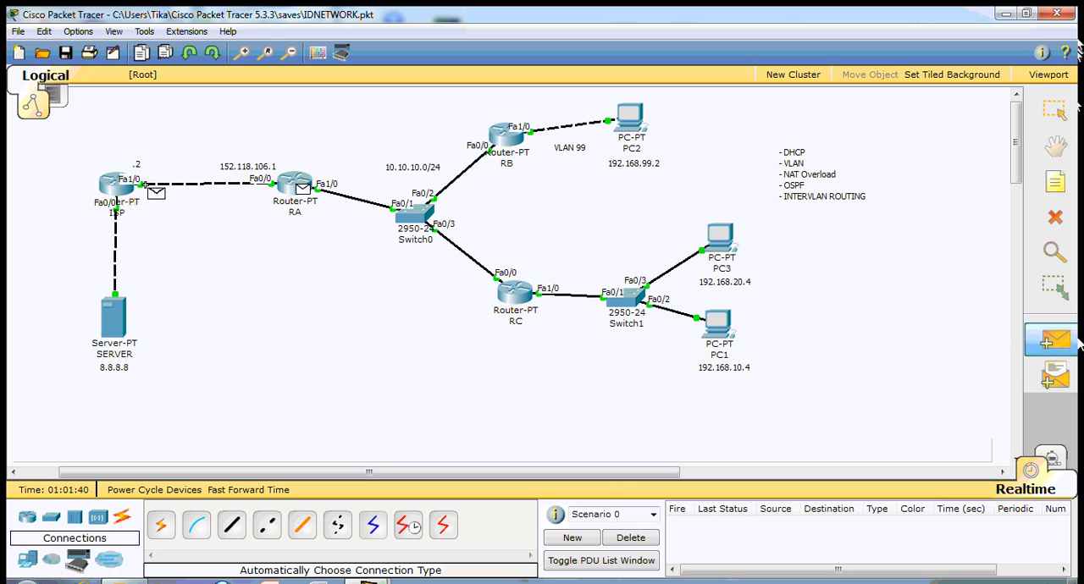
click(119, 186)
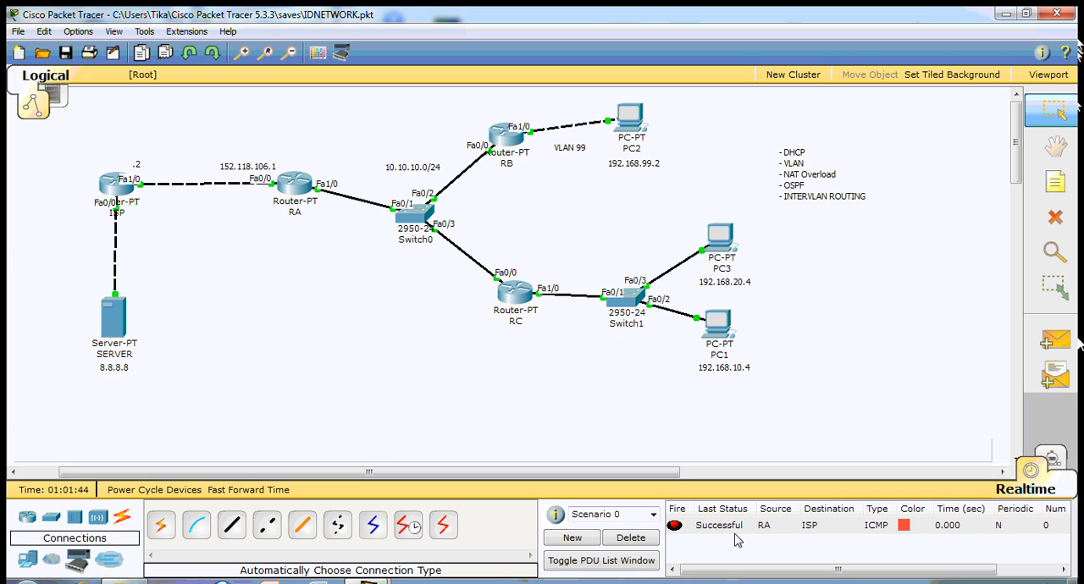
click(631, 541)
- Test connectivity from SERVER to ISP with a simple PDU and delete the scenario
click(1047, 341)
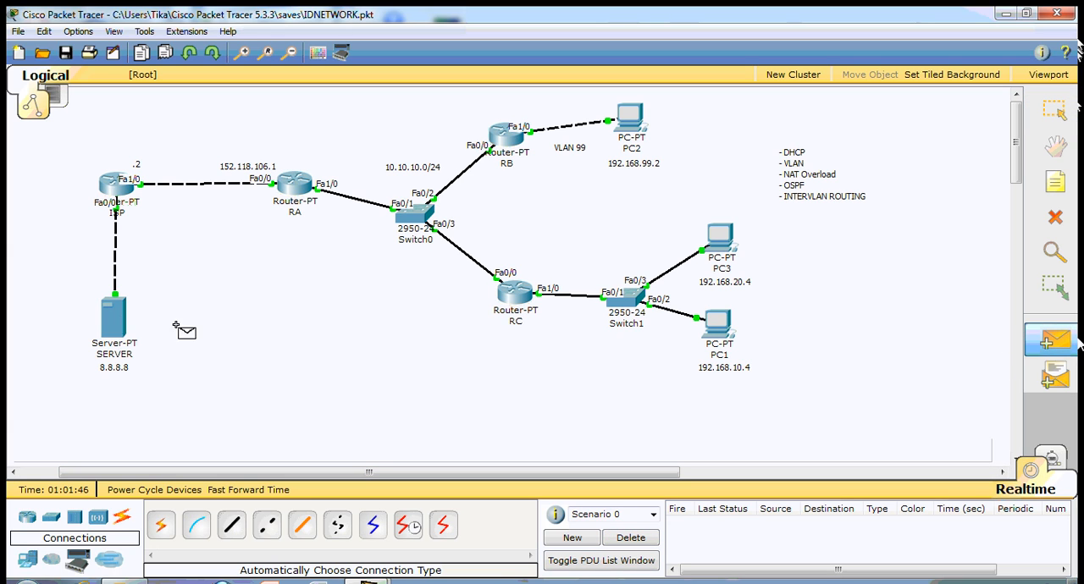
click(116, 317)
click(113, 196)
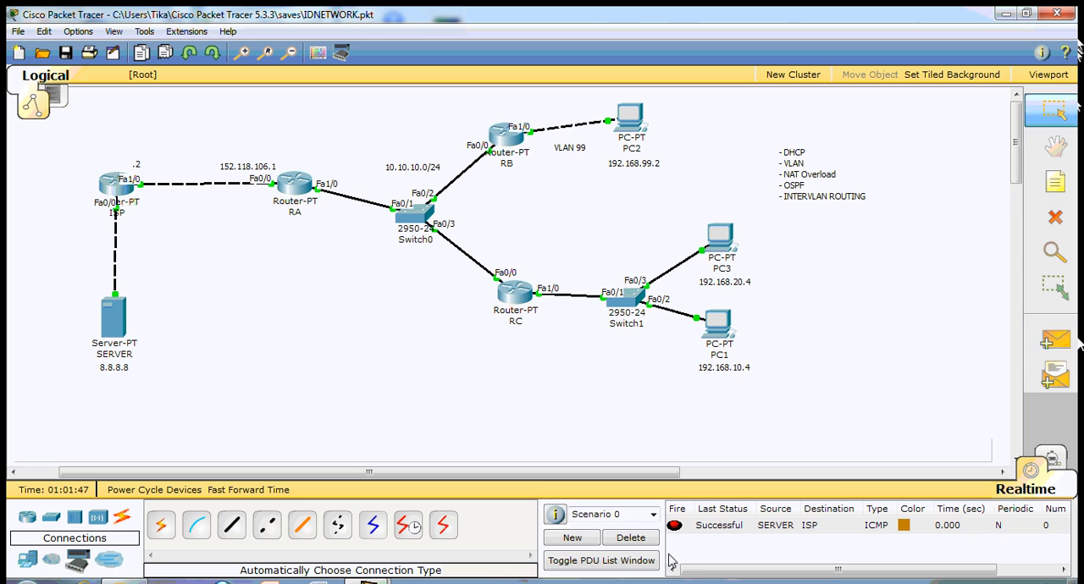
click(628, 539)
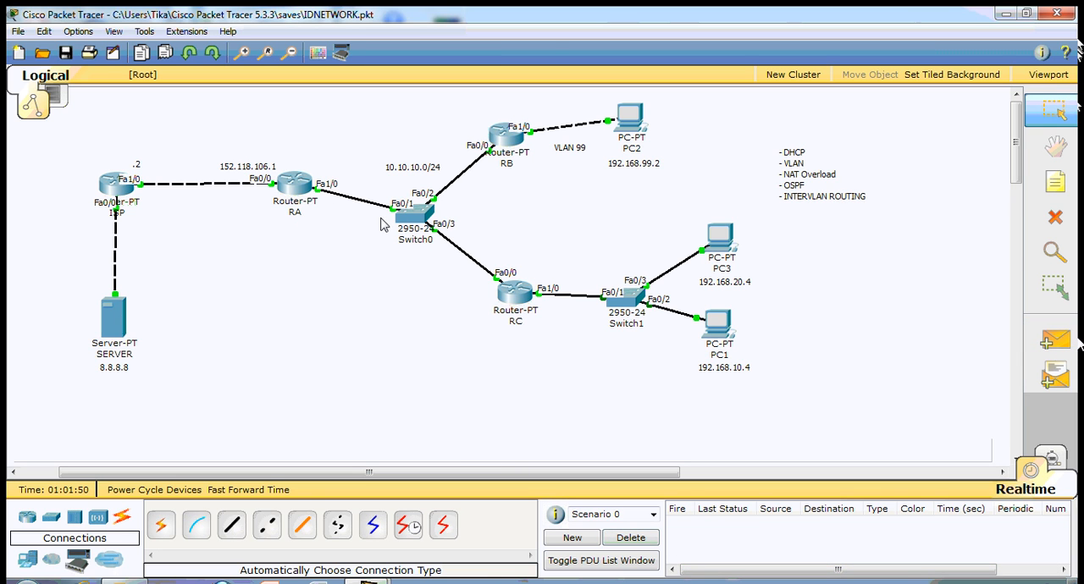
- Display router RC's IP routing table again with sh ip route and close the router window
click(512, 292)
drag(404, 60, 985, 89)
key(Return)
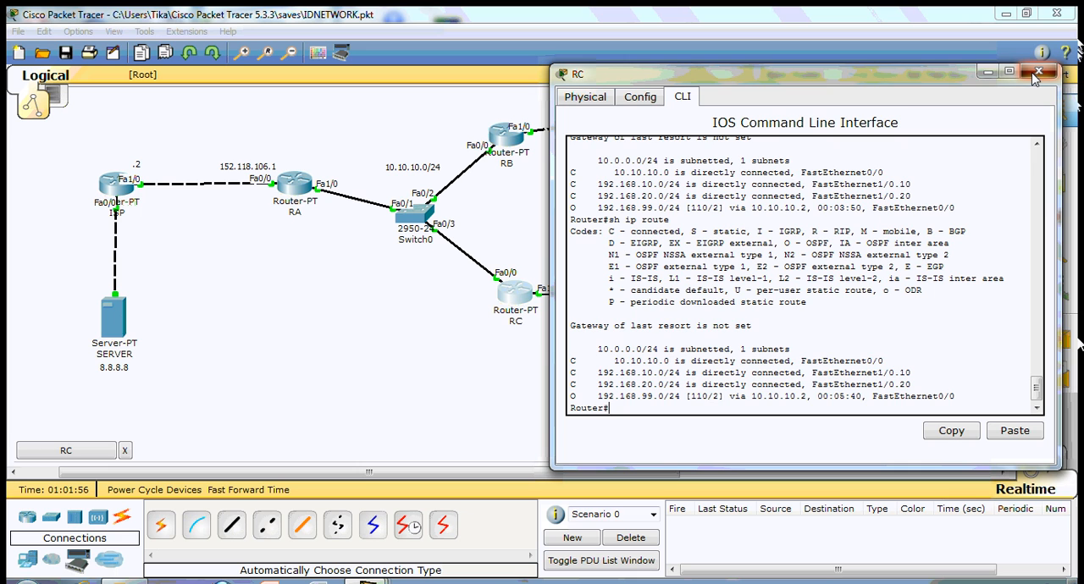
click(1035, 74)
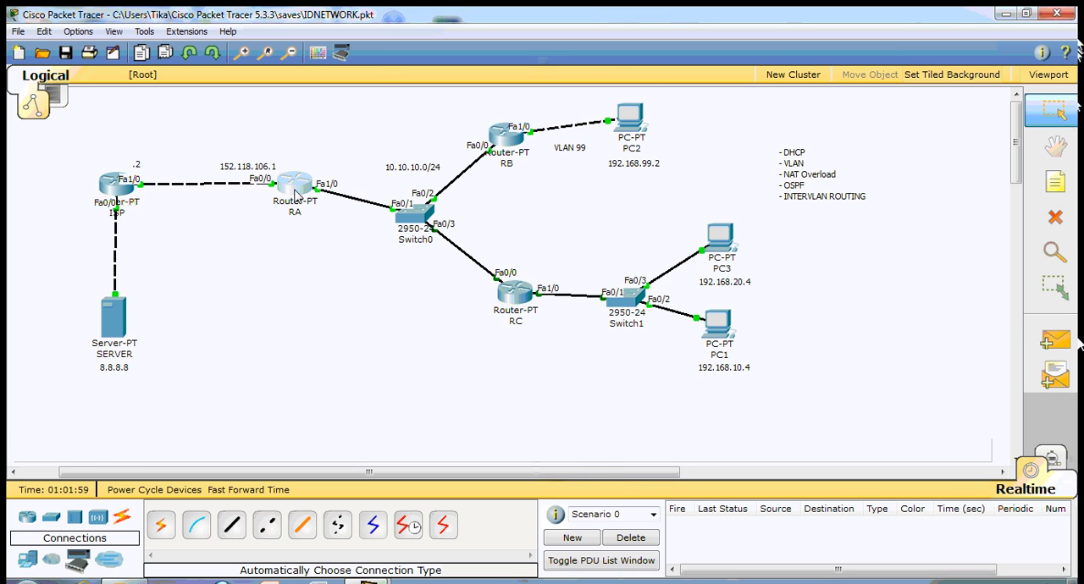
- Open router RA's static routing settings and close the router window
click(295, 183)
drag(376, 131, 718, 82)
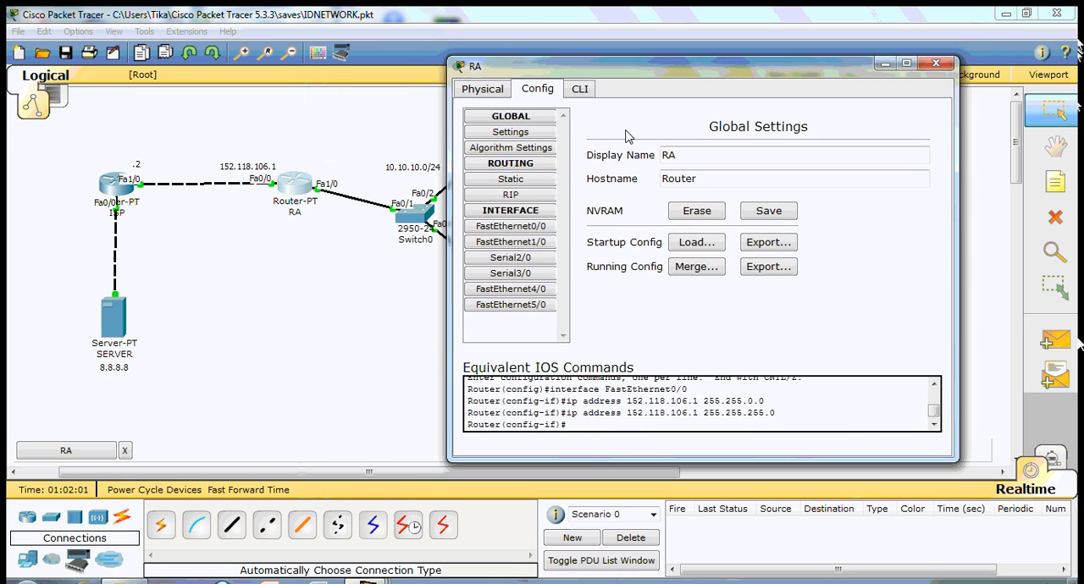
click(550, 183)
click(936, 64)
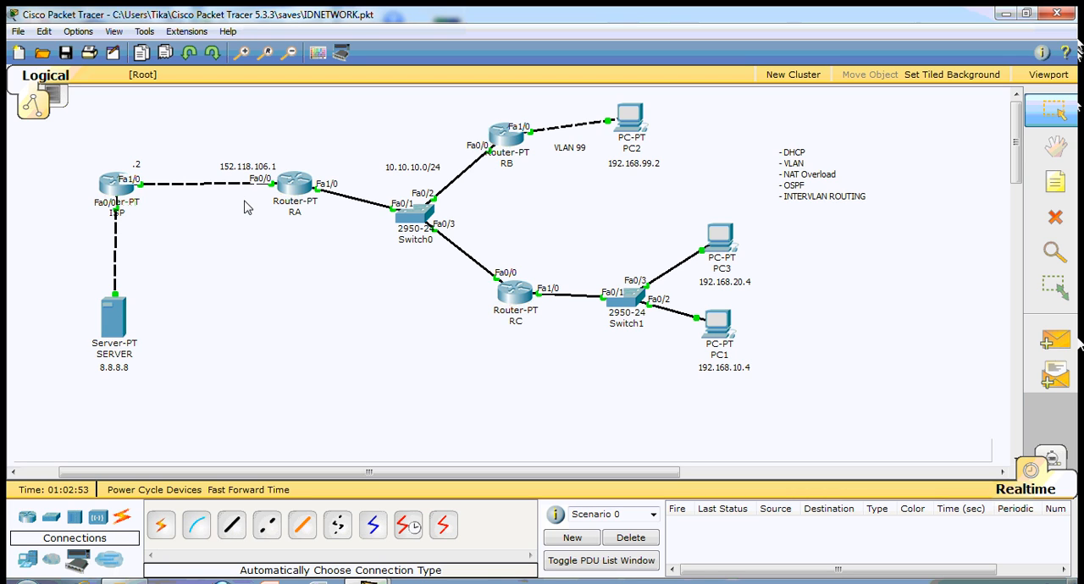
- Open router RA's command-line interface at the global configuration prompt
click(294, 188)
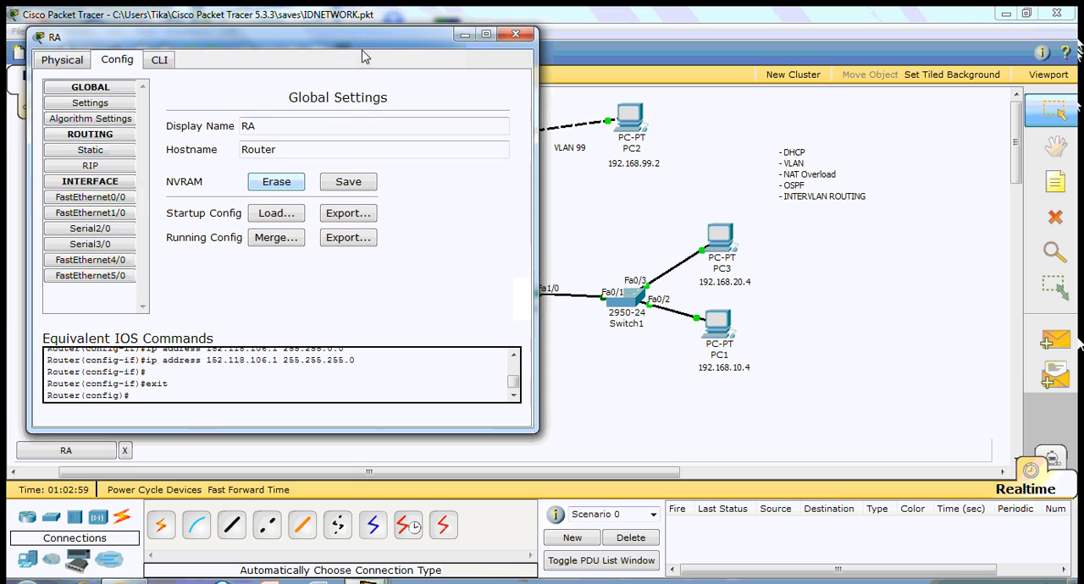
drag(364, 51, 819, 76)
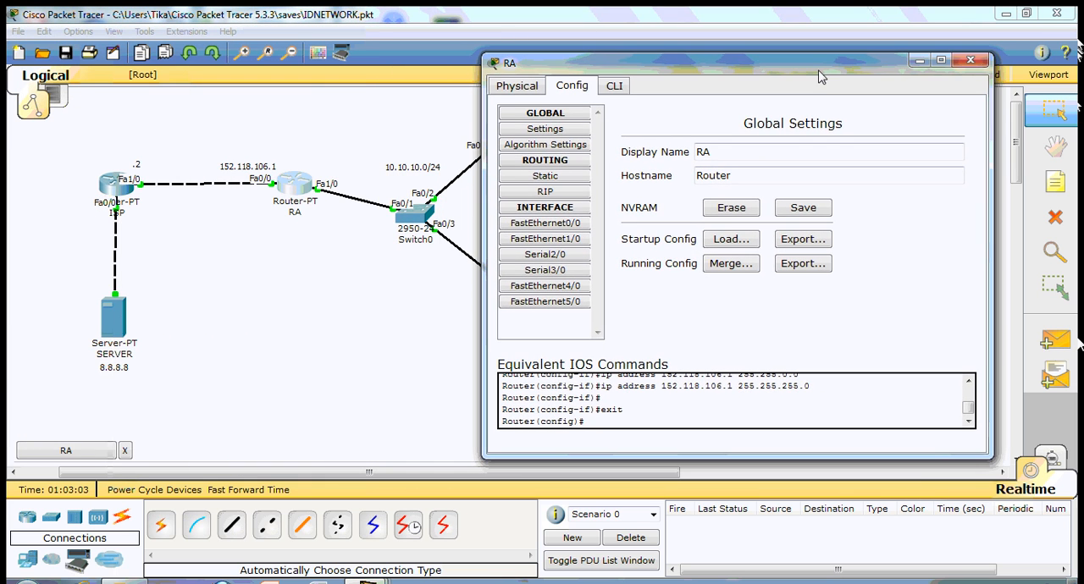
click(614, 92)
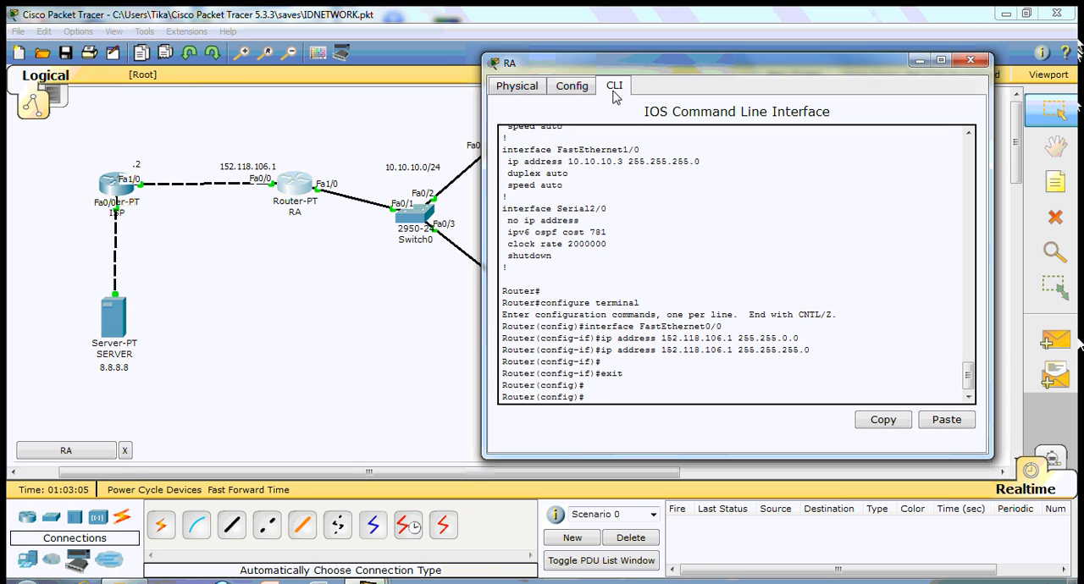
key(Return)
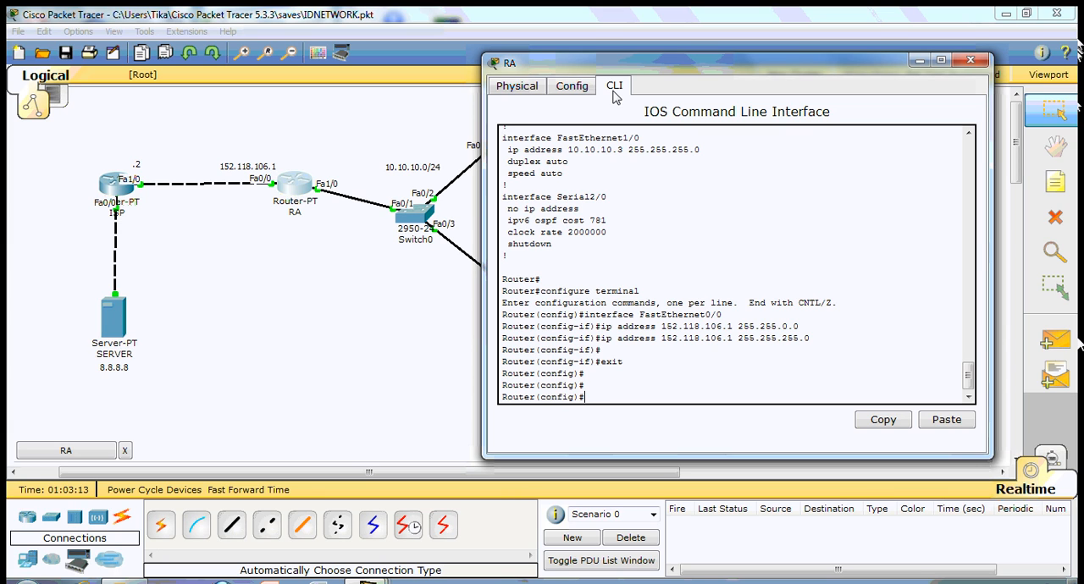
- Add a rule to RA's access list 100 permitting ip from 192.168.10.0 0.0.0.255 to any
text(acc)
key(Tab)
text(100)
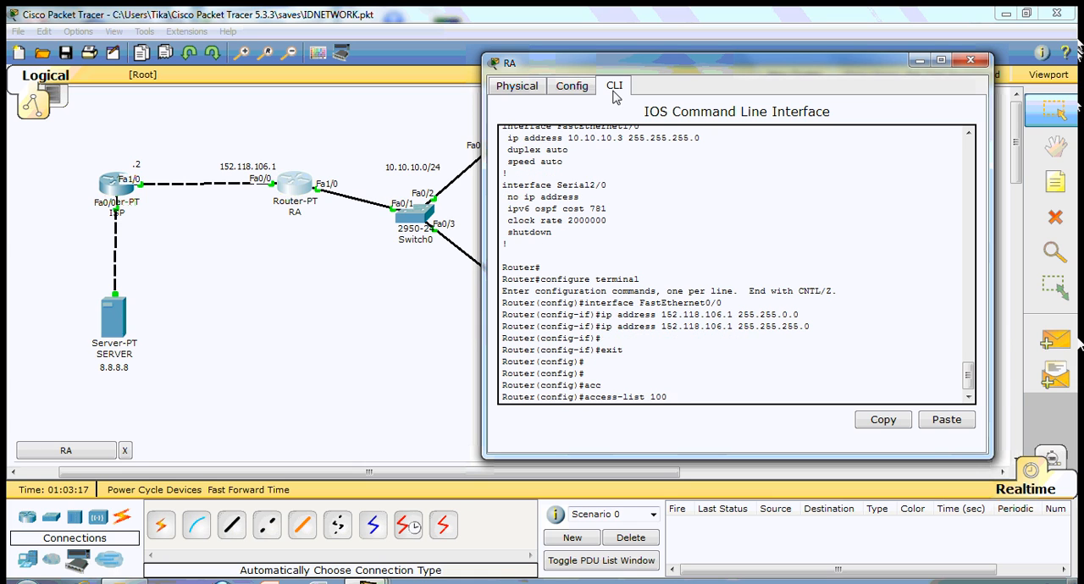
text( permi)
key(Tab)
text(ip)
drag(720, 72, 407, 370)
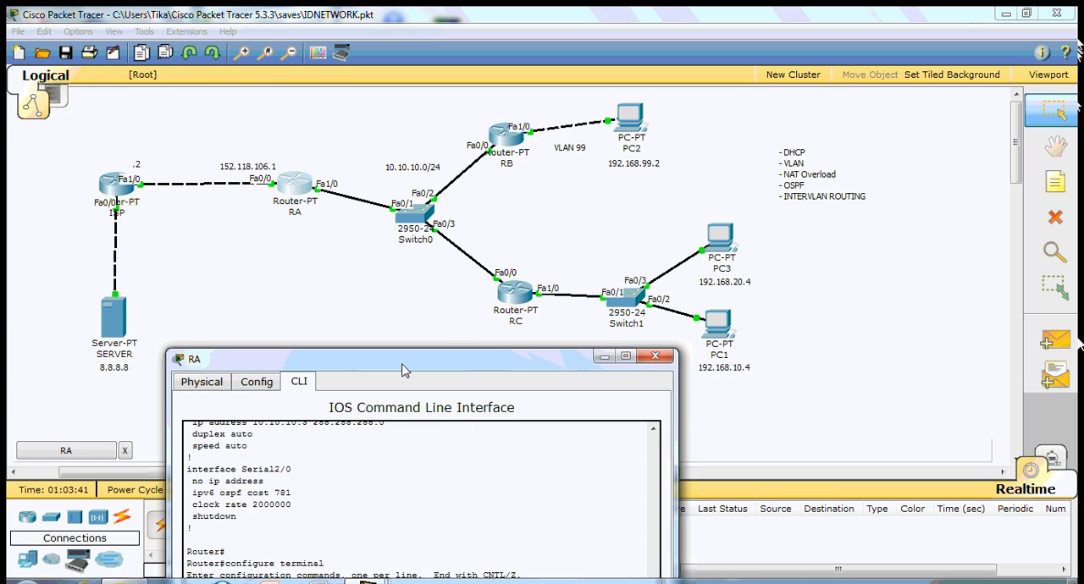
drag(403, 371, 746, 100)
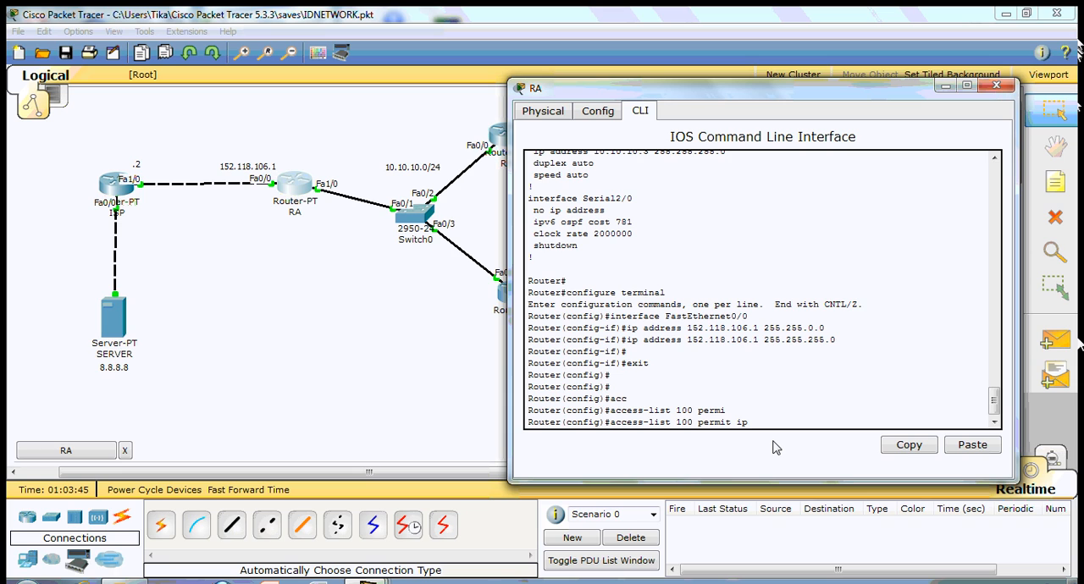
text(192.168.10.0 0.0.0.255 any)
drag(847, 100, 846, 64)
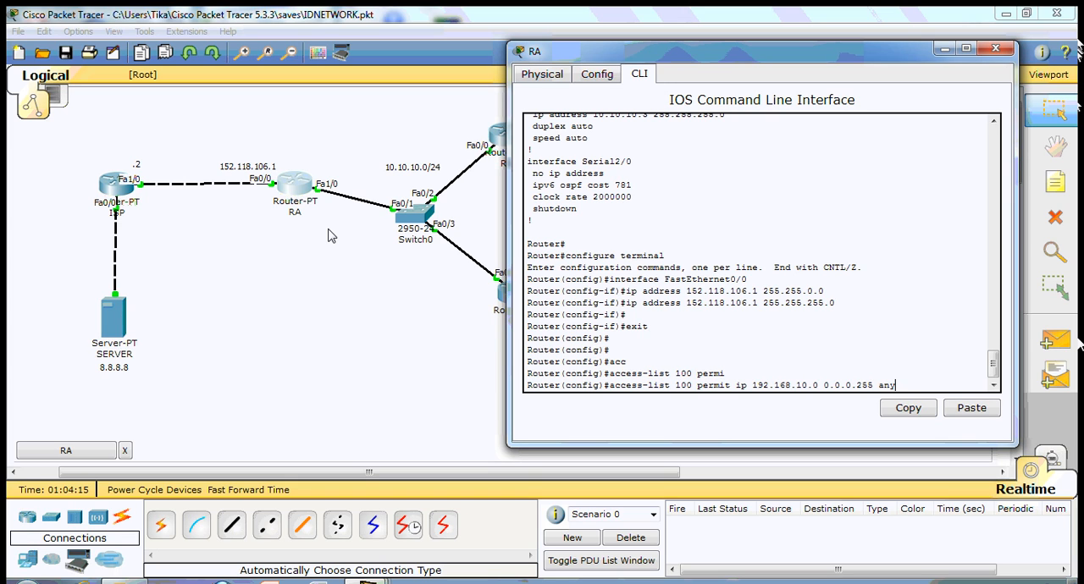
key(Return)
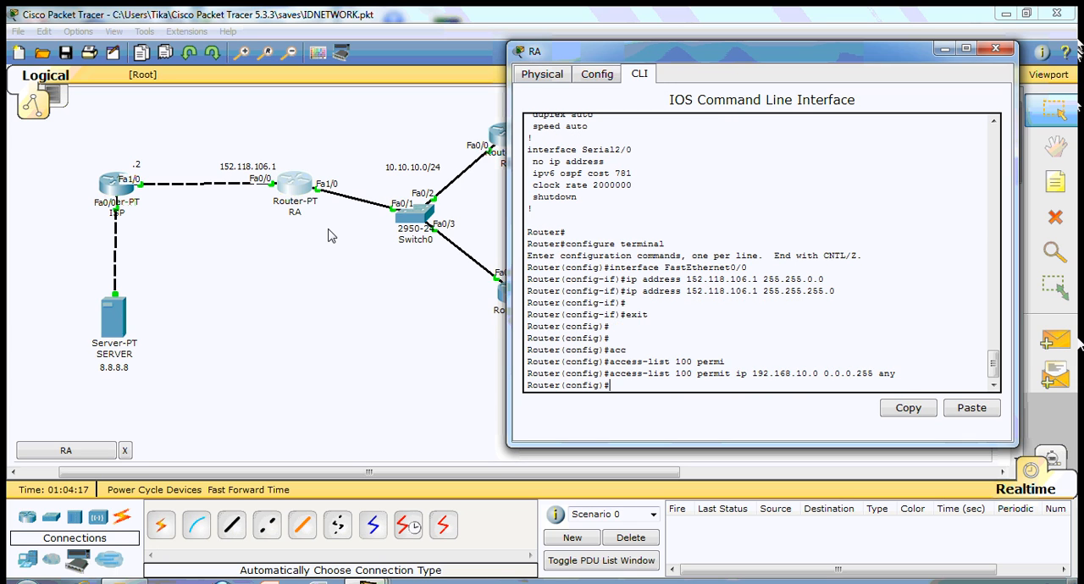
- Add a rule to RA's access list 100 permitting ip from 192.168.20.0 0.0.0.255 to any
key(Up)
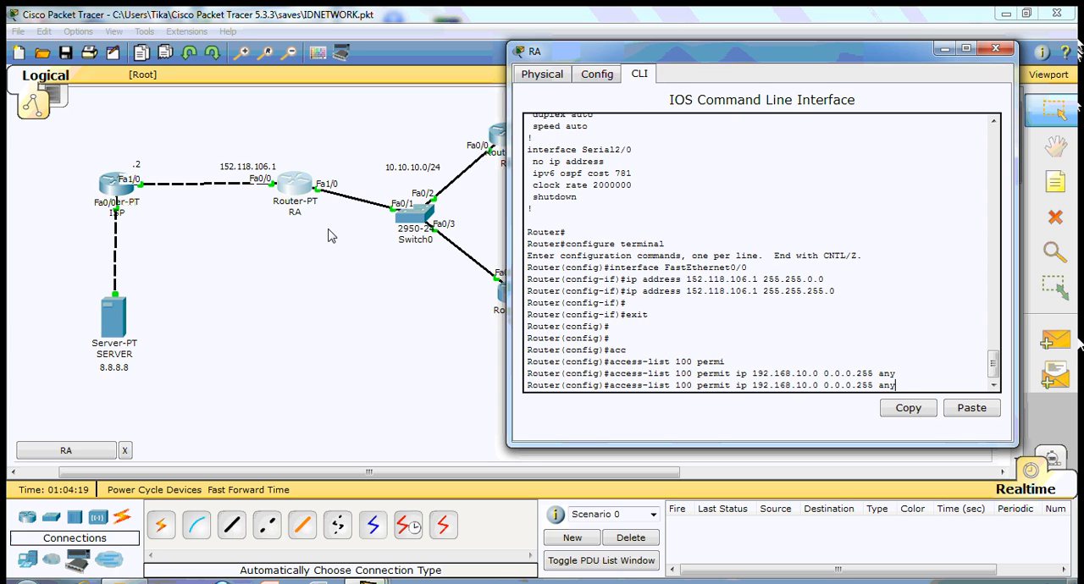
key(Down)
text(acc)
key(Tab)
text(100 permi)
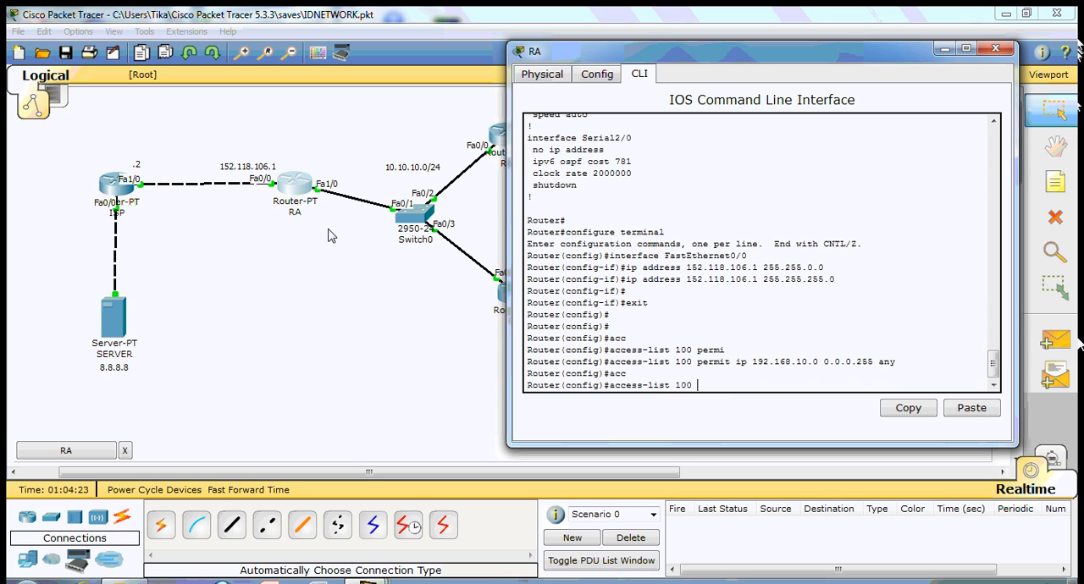
key(Tab)
text(ip)
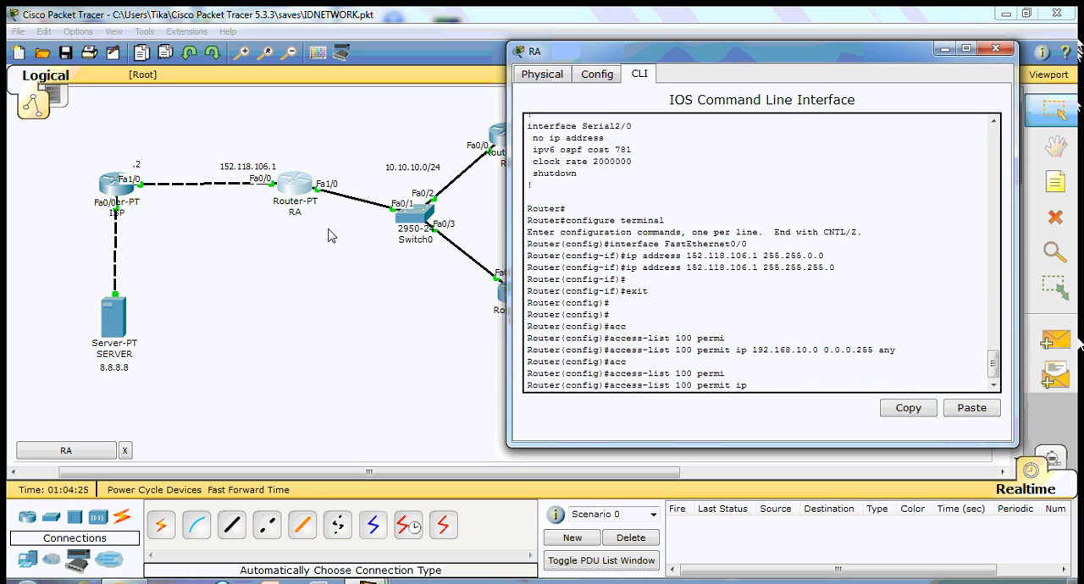
text( 192.168.20.0 0.0.0.255 any)
key(Return)
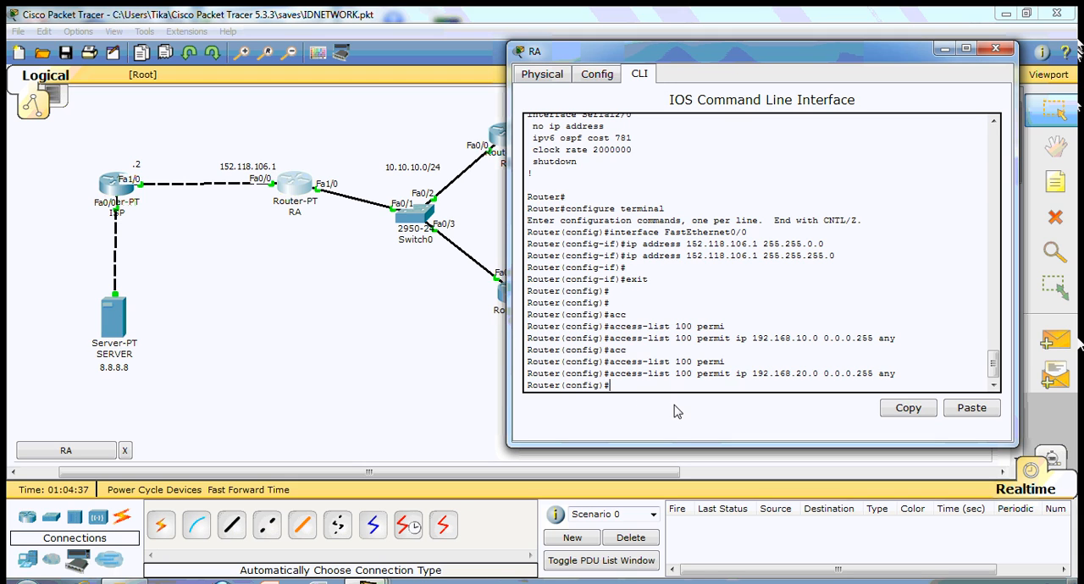
- Add a rule to RA's access list 100 permitting ip from 192.168.99.0 0.0.0.255 to any
text(acc)
key(Tab)
text(100 permi)
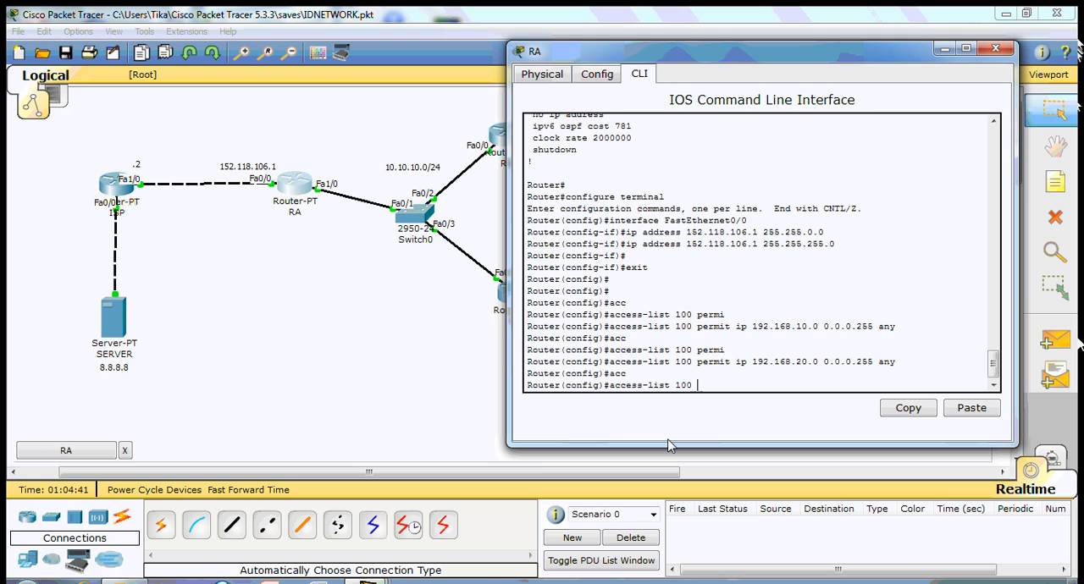
key(Tab)
text(ip)
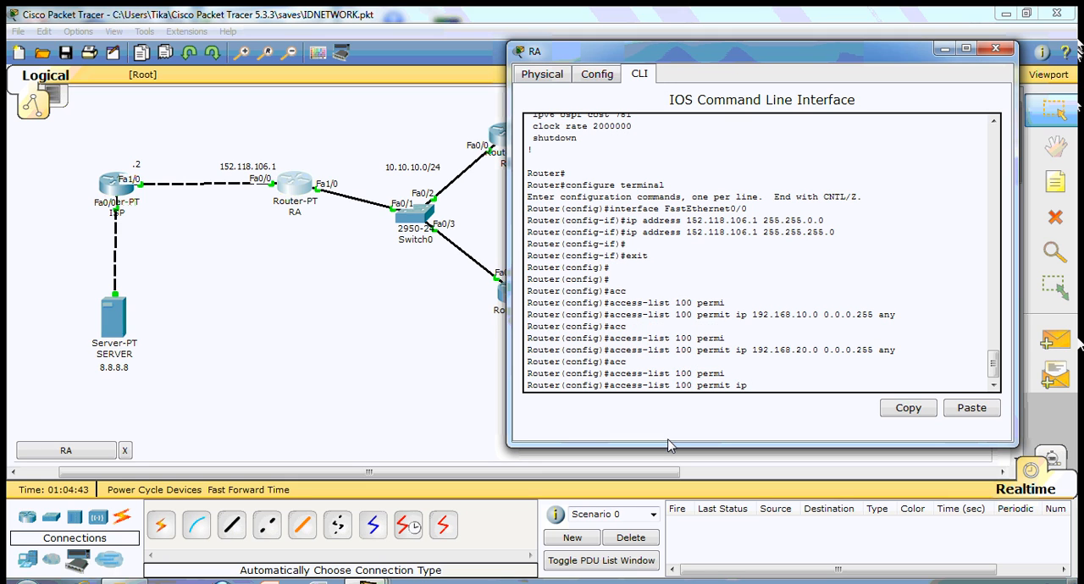
text( 192.168.99.0 0.0.0.255 am)
key(BackSpace)
text(ny)
key(Return)
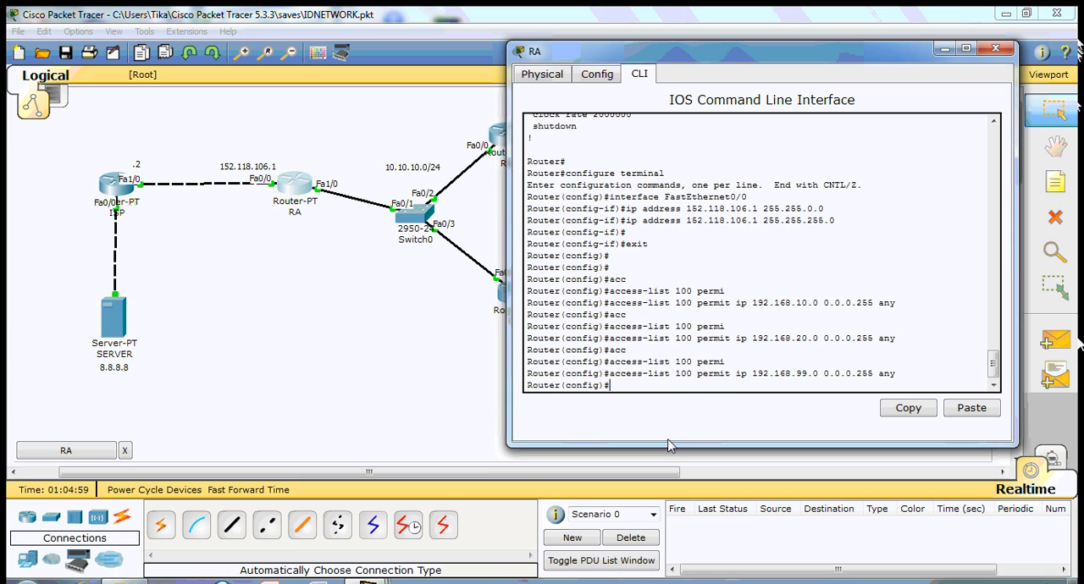
- Configure NAT overload on RA with ip nat inside source list 100 interface fastEthernet 0/0 overload
text(ip na)
key(Tab)
key(Tab)
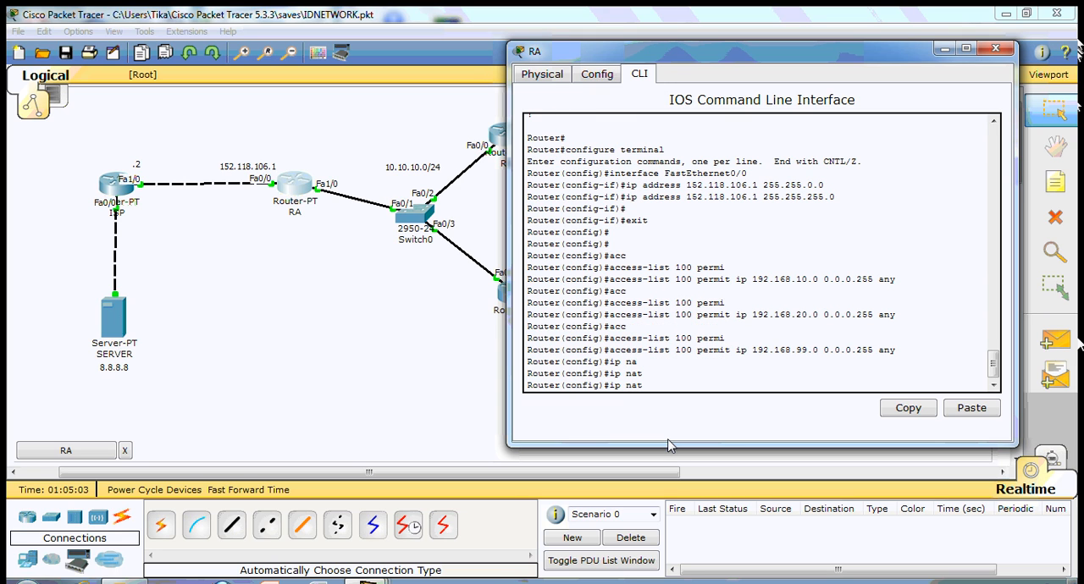
text(ins)
key(Tab)
text(sor)
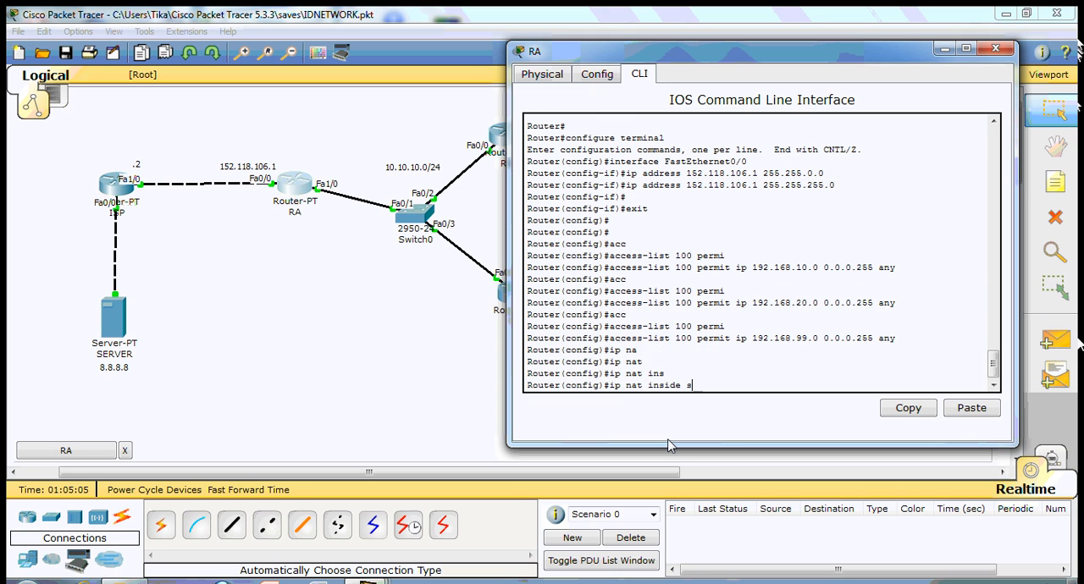
key(Tab)
key(BackSpace)
key(Tab)
text(lis)
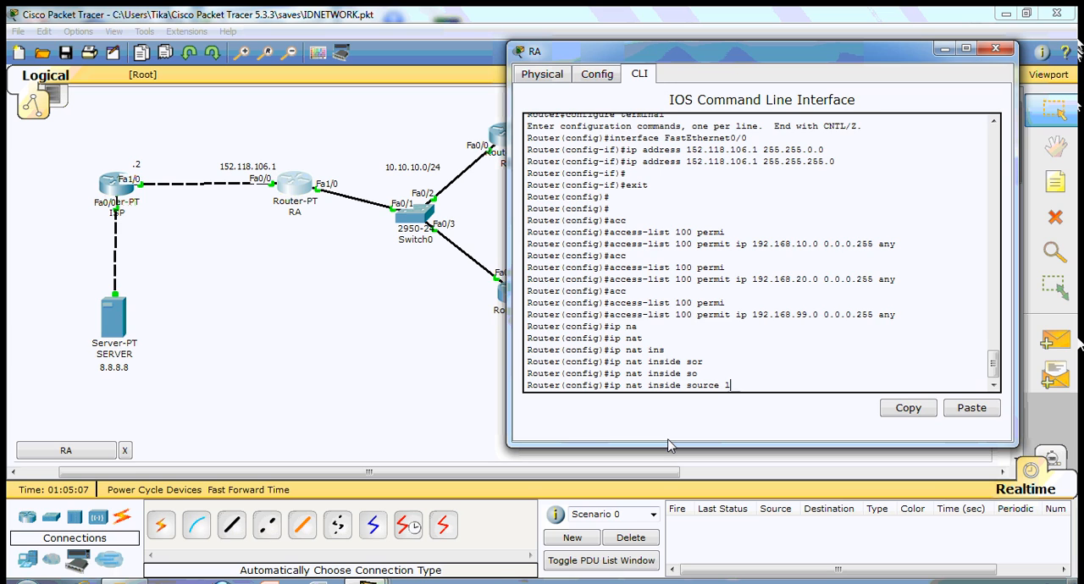
key(Tab)
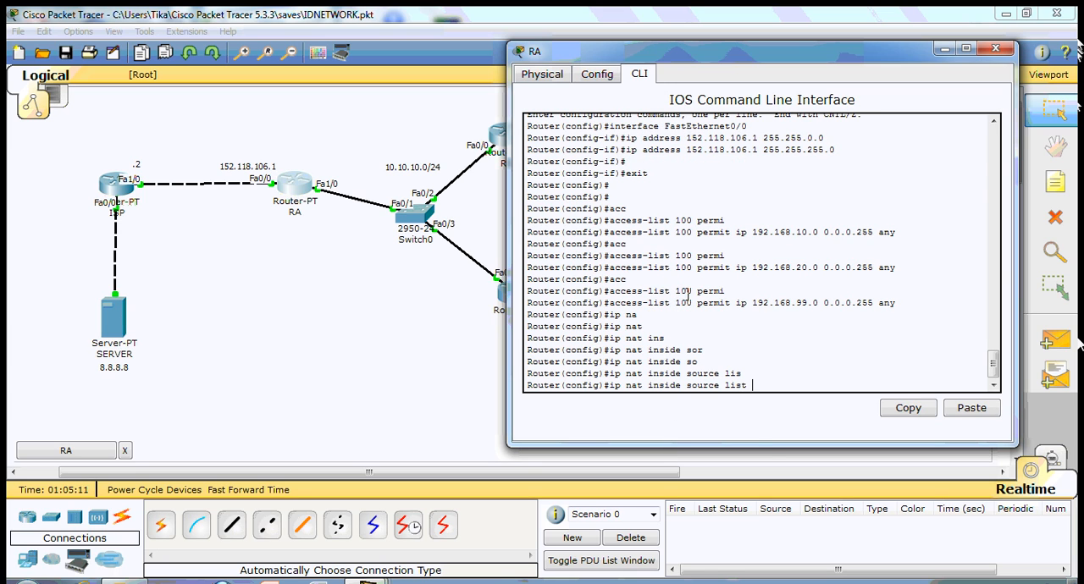
text(100)
text(in)
key(Tab)
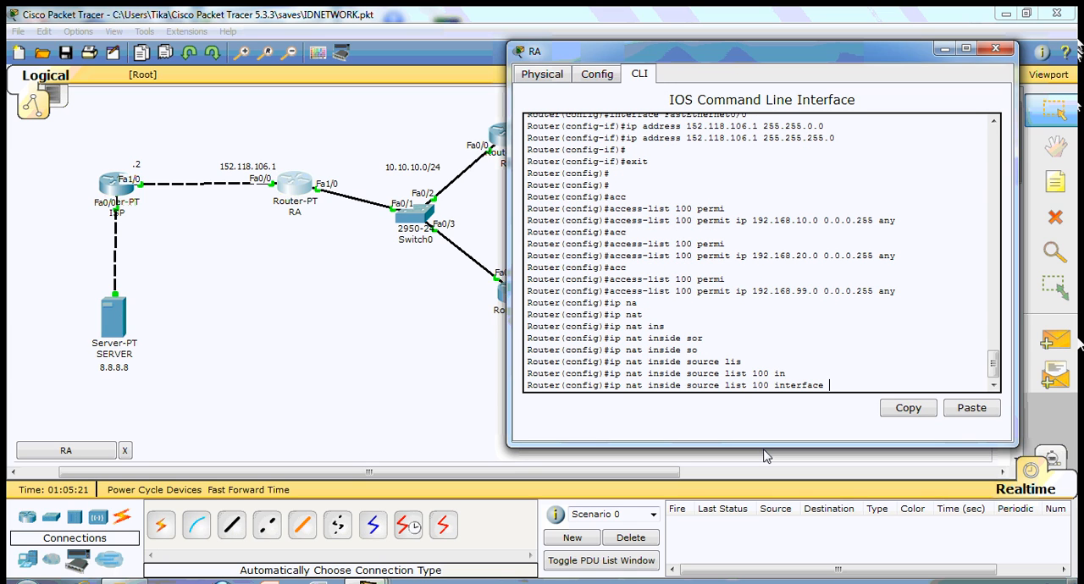
text(fa)
key(Tab)
text(0/0)
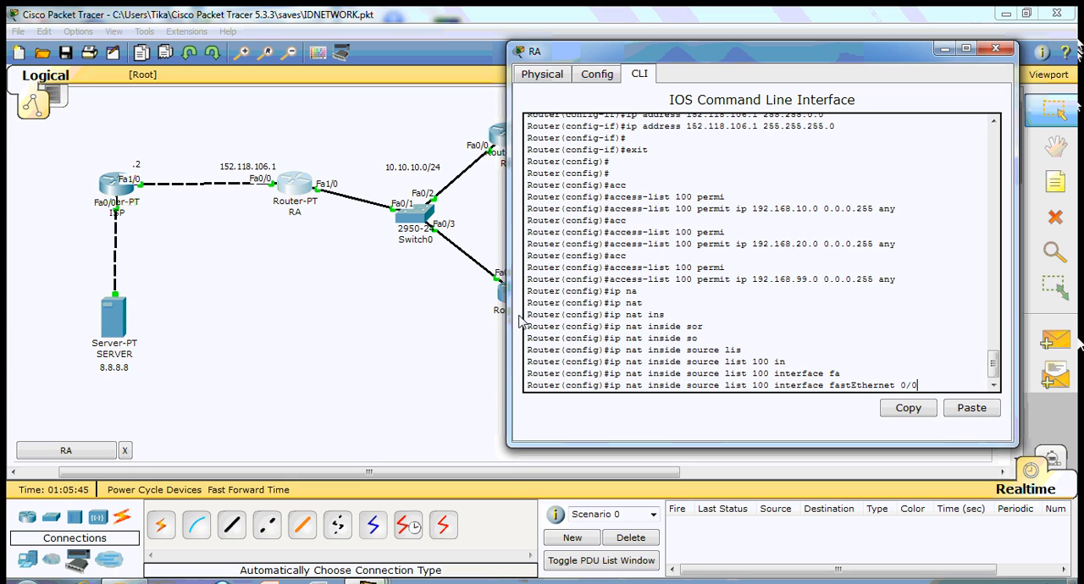
text(ver)
key(Tab)
key(Return)
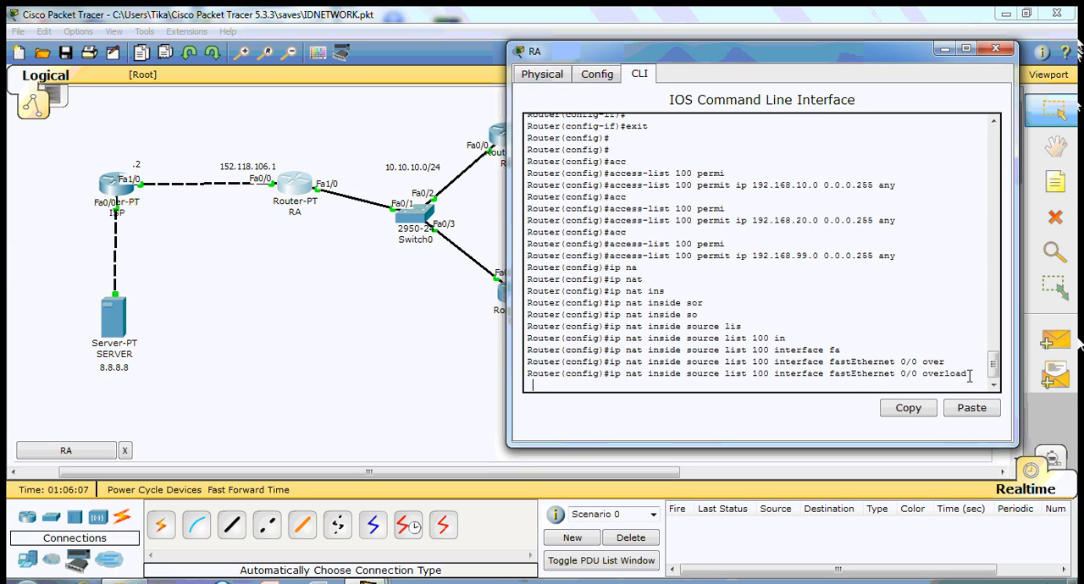
key(Return)
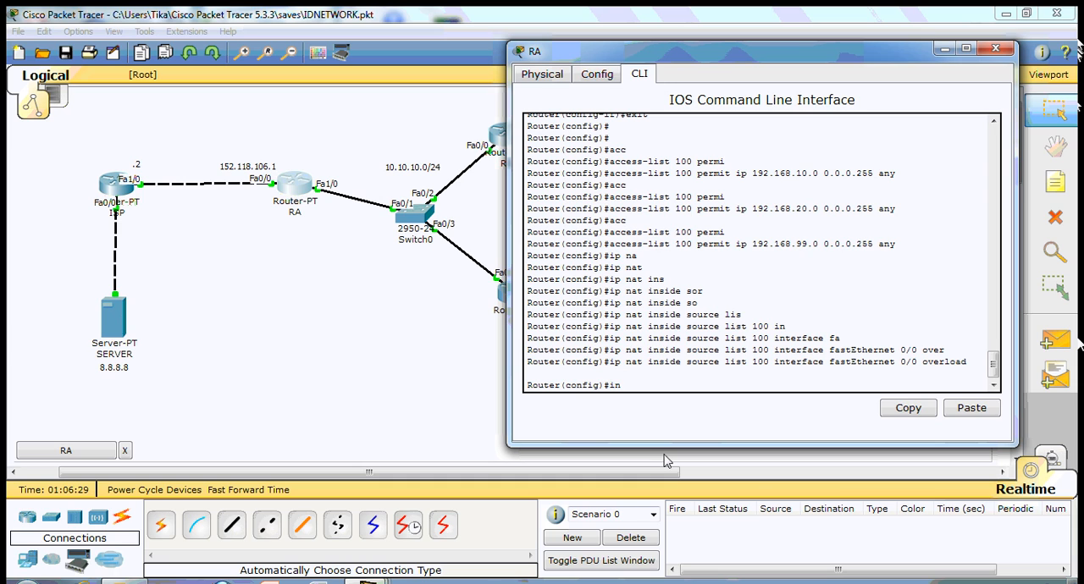
- Set RA's interface fa1/0 as ip nat inside and exit its interface configuration
key(Tab)
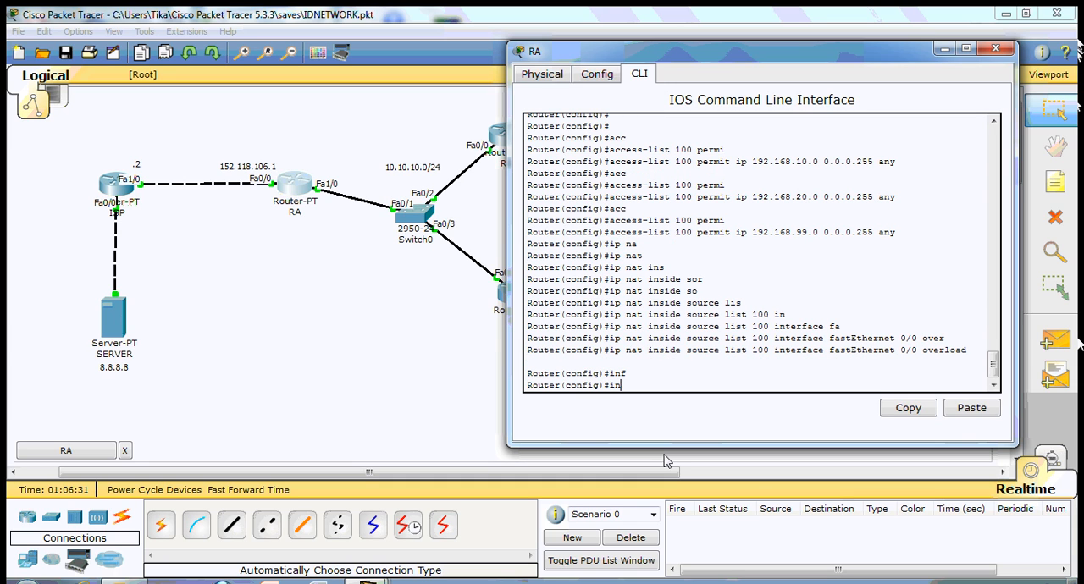
text(t)
key(Tab)
text(fa1/0)
key(Return)
text(ip na)
key(Tab)
text(ins)
key(Tab)
key(Return)
text(exit)
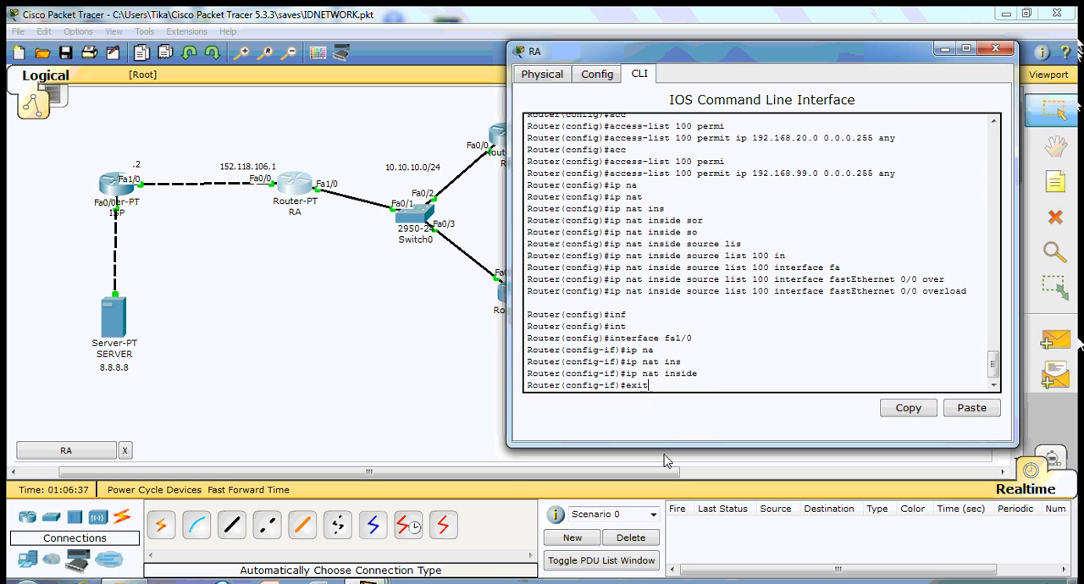
key(Return)
- Set RA's interface fa0/0 as ip nat outside and exit its interface configuration
text(interface fa0/)
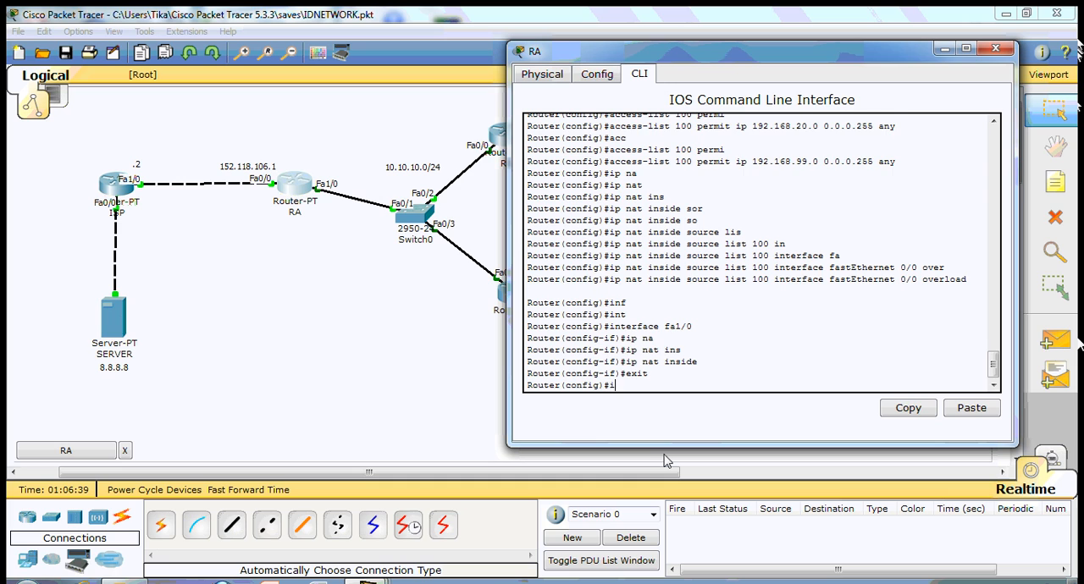
key(Tab)
text(fa0/0)
key(Return)
text(ip nat o)
key(Tab)
text(ou)
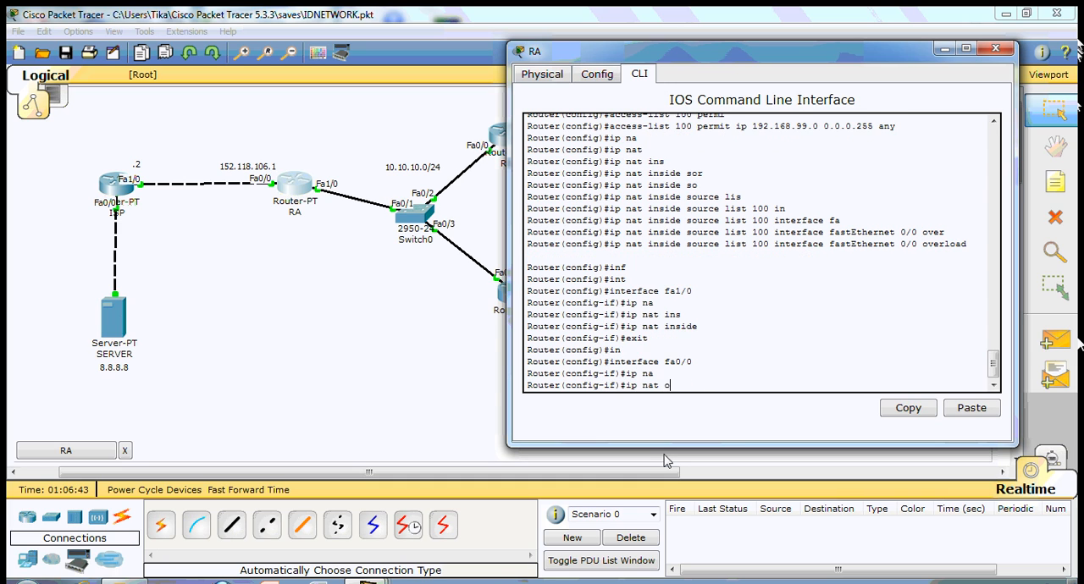
key(Tab)
key(Return)
text(ex)
key(Tab)
key(Return)
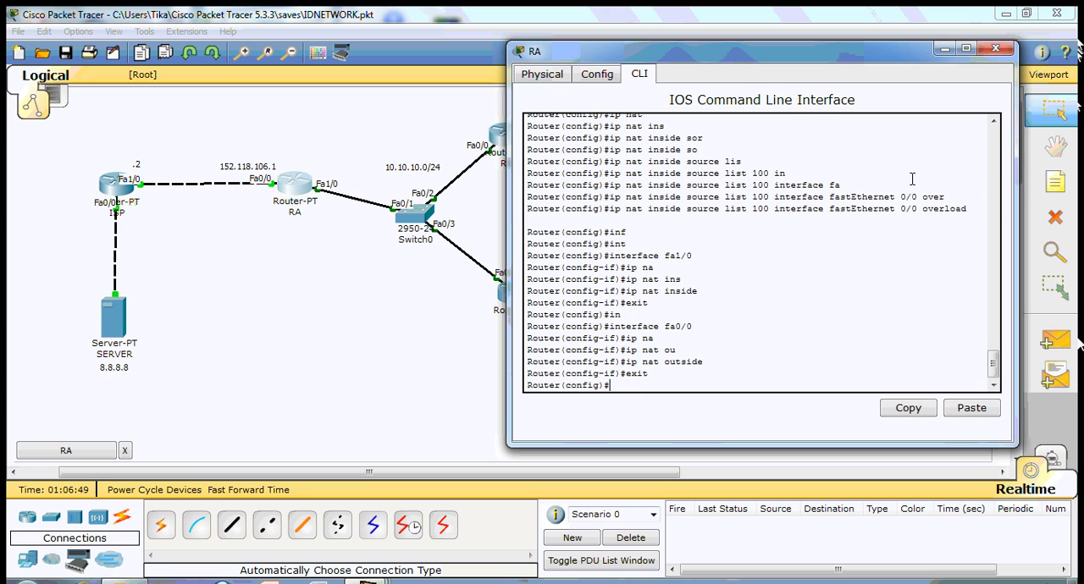
- Display RA's running configuration with sh run and examine its access list 100 and NAT overload entries
key(ctrl+z)
key(Return)
text(sh run)
key(Return)
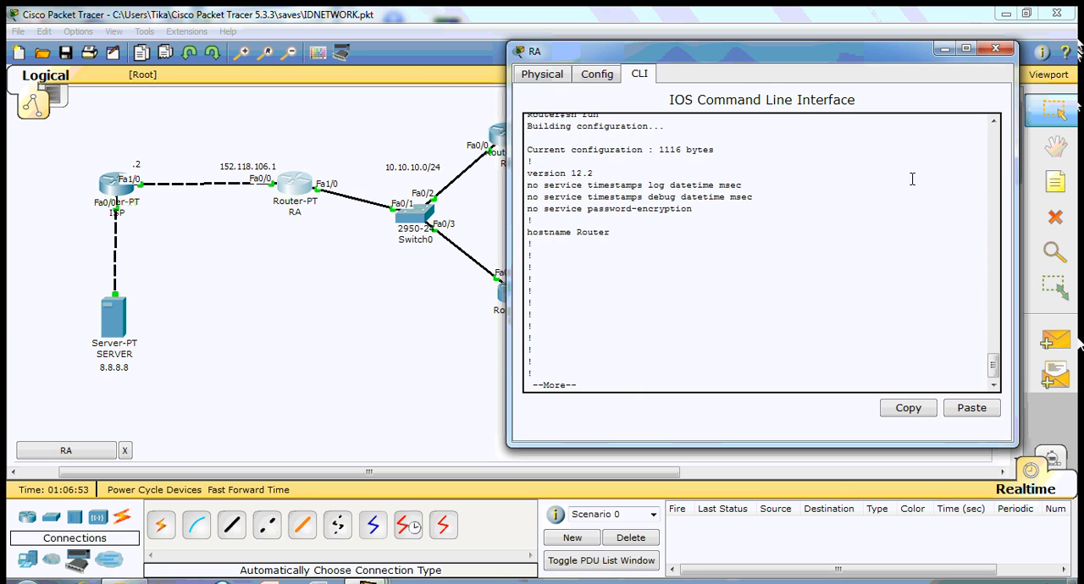
key(space)
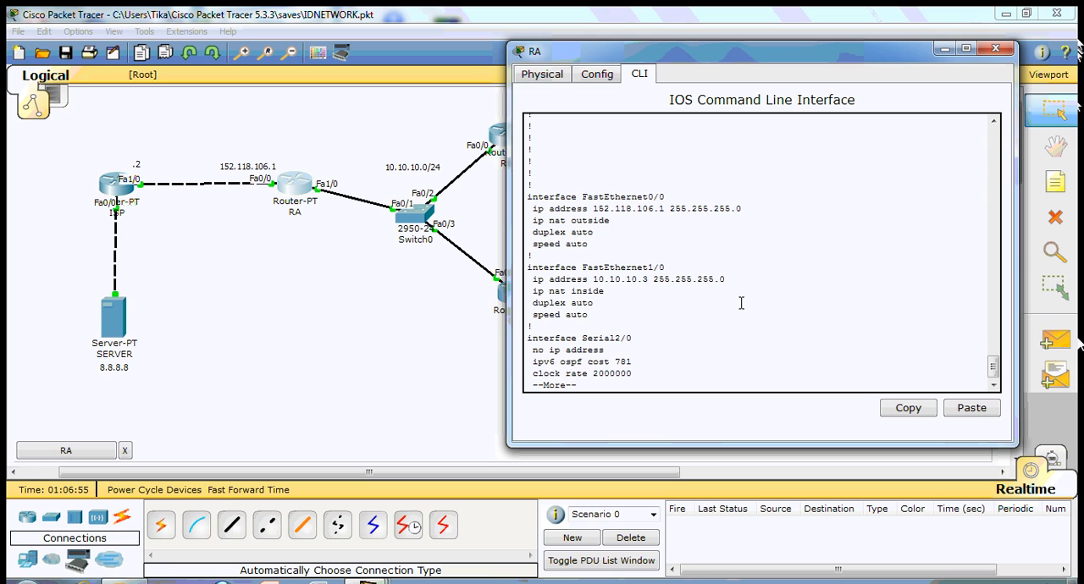
key(space)
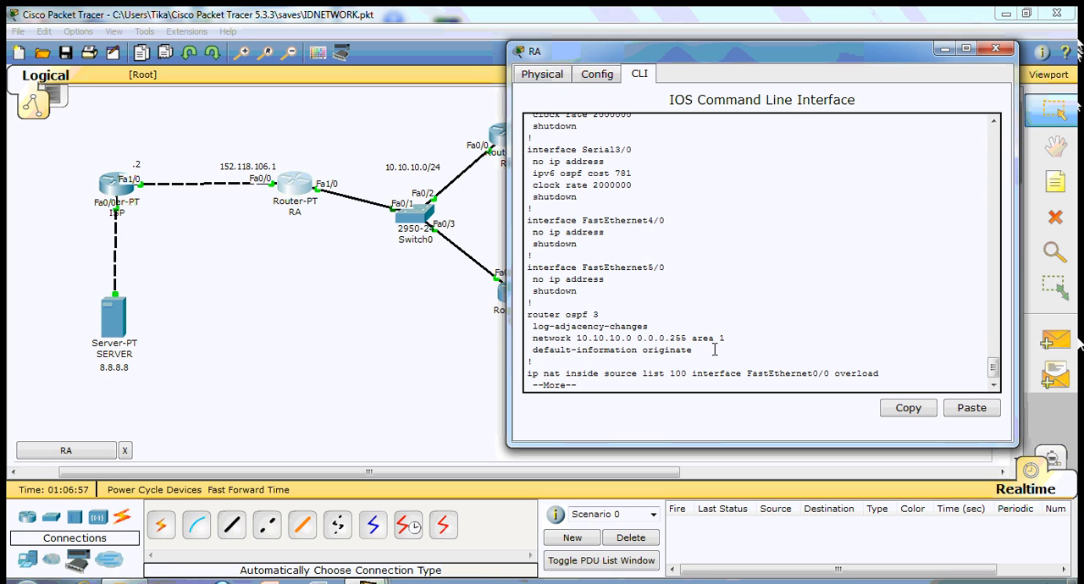
key(space)
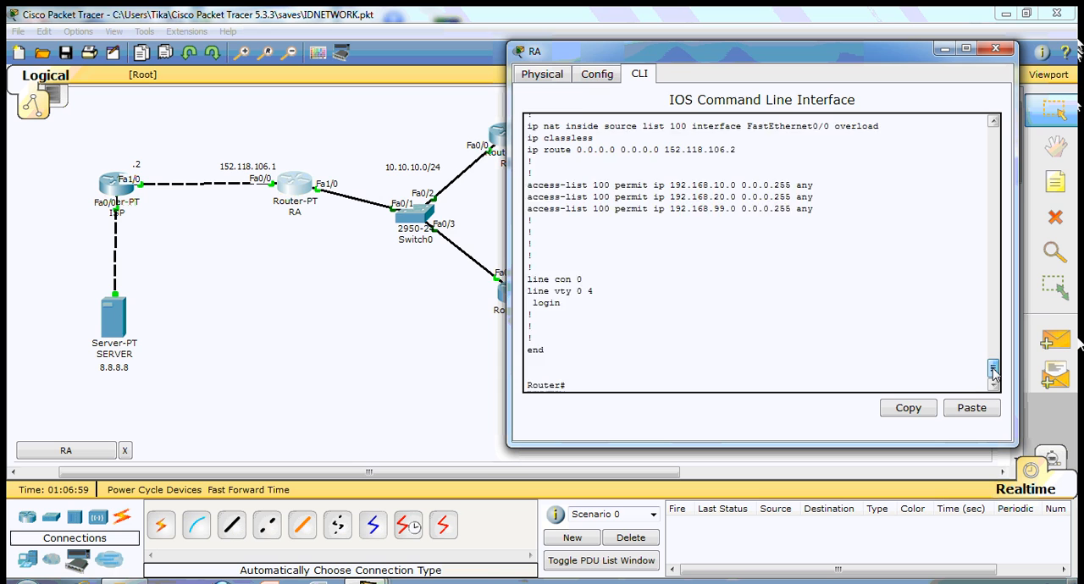
drag(720, 196, 533, 196)
click(663, 210)
drag(992, 367, 993, 359)
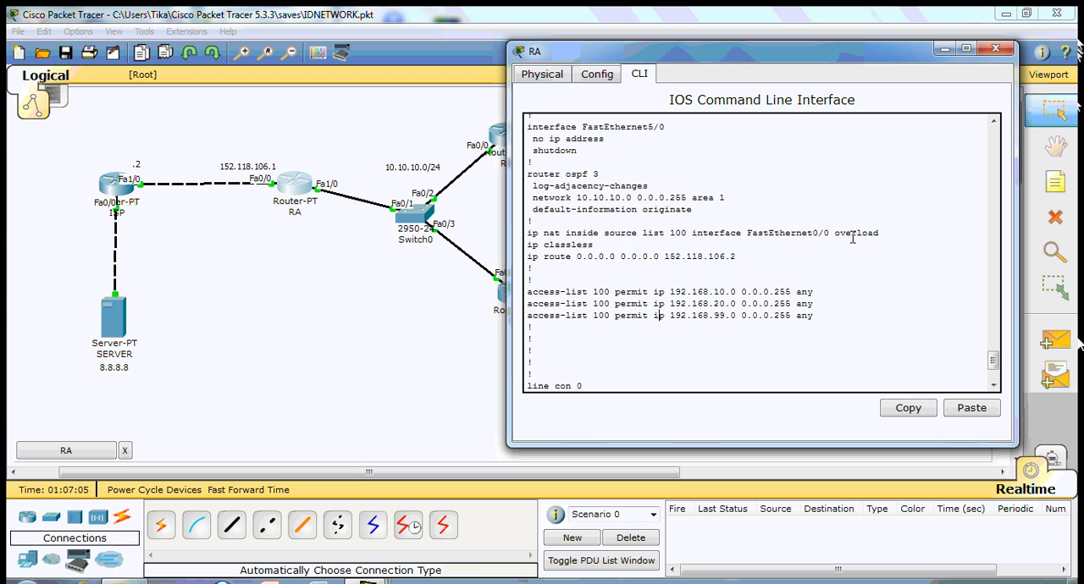
drag(895, 233, 529, 232)
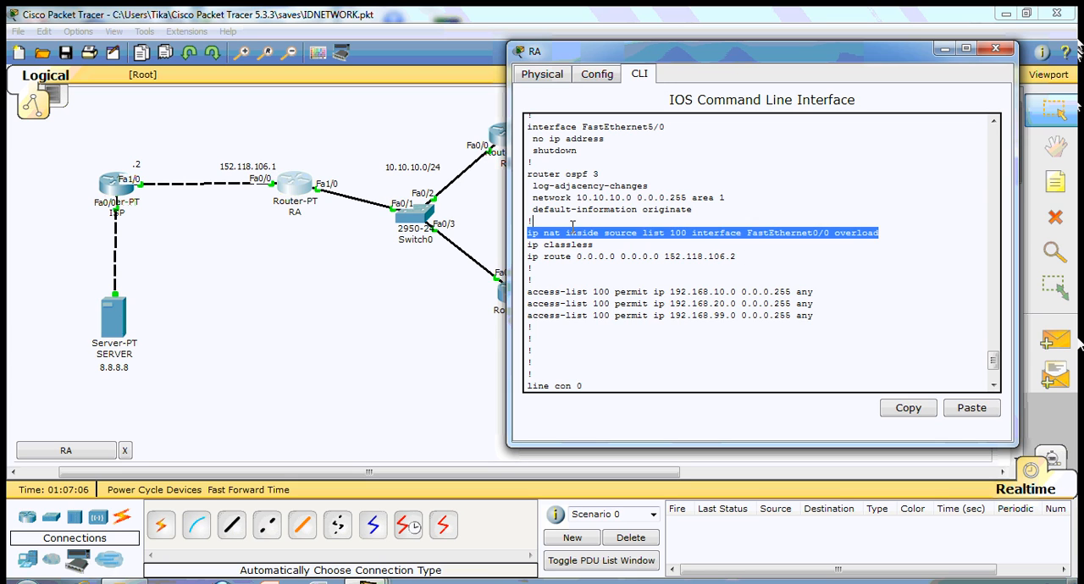
- Close RA's command line window and open the web browser on PC3's desktop
click(782, 262)
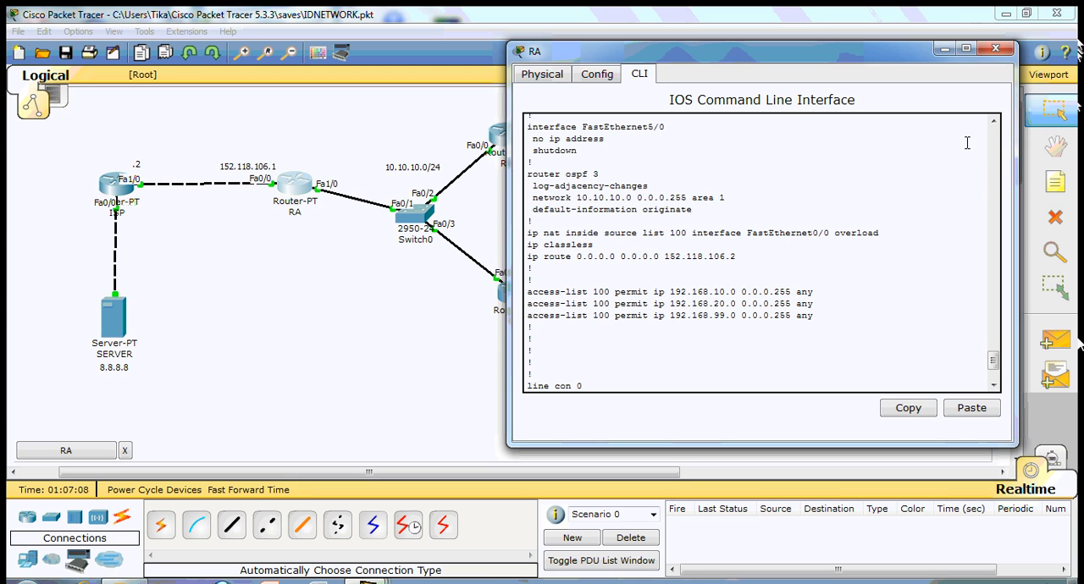
click(996, 51)
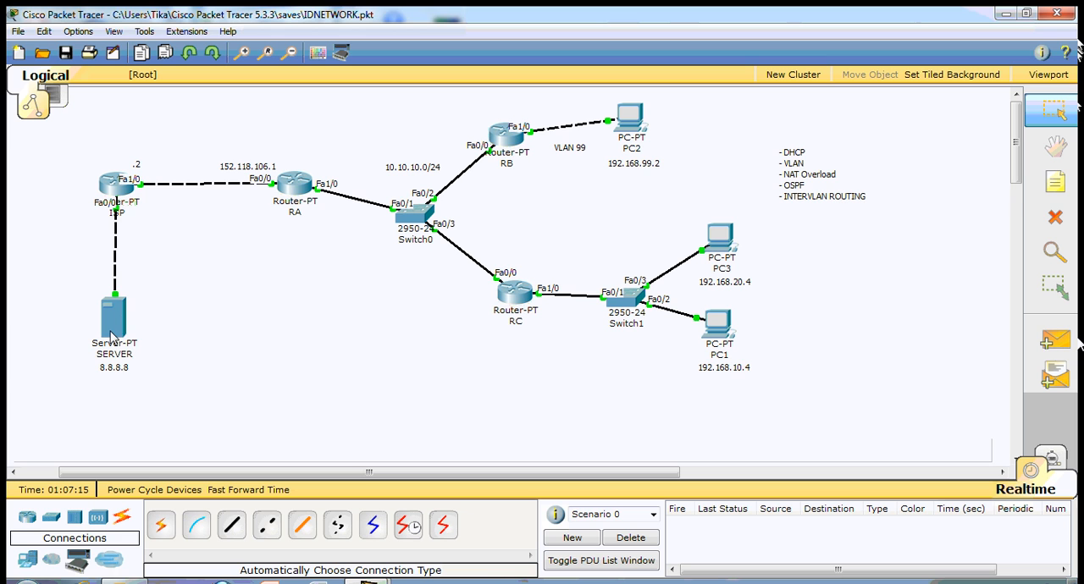
mouse_move(110, 337)
click(721, 222)
drag(487, 99, 884, 77)
click(925, 161)
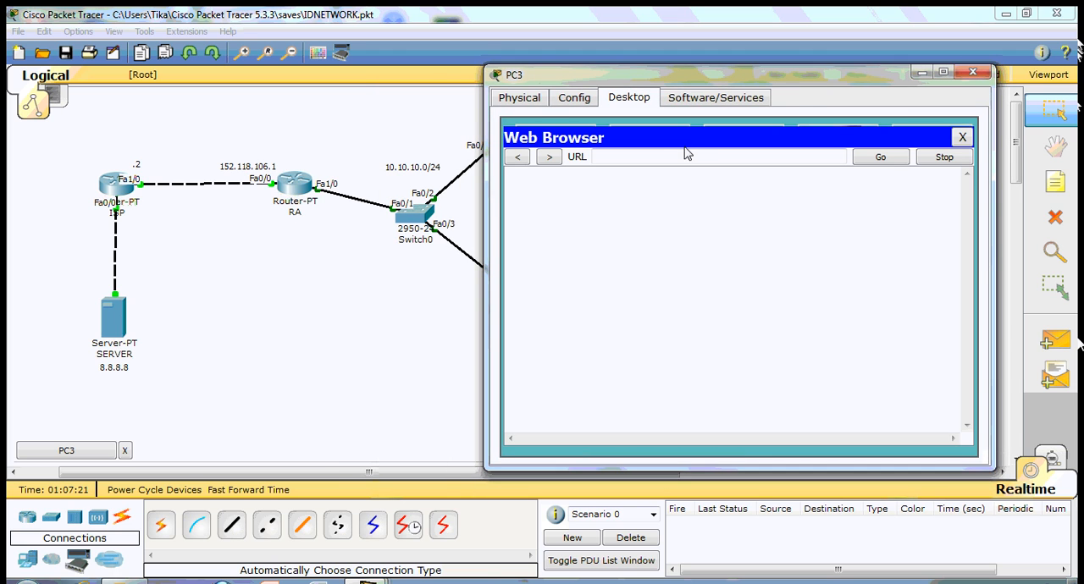
- Request the server at 8.8.8.8 in PC3's web browser to test connectivity, and close the browser and PC3's window
text(8.8.8.8)
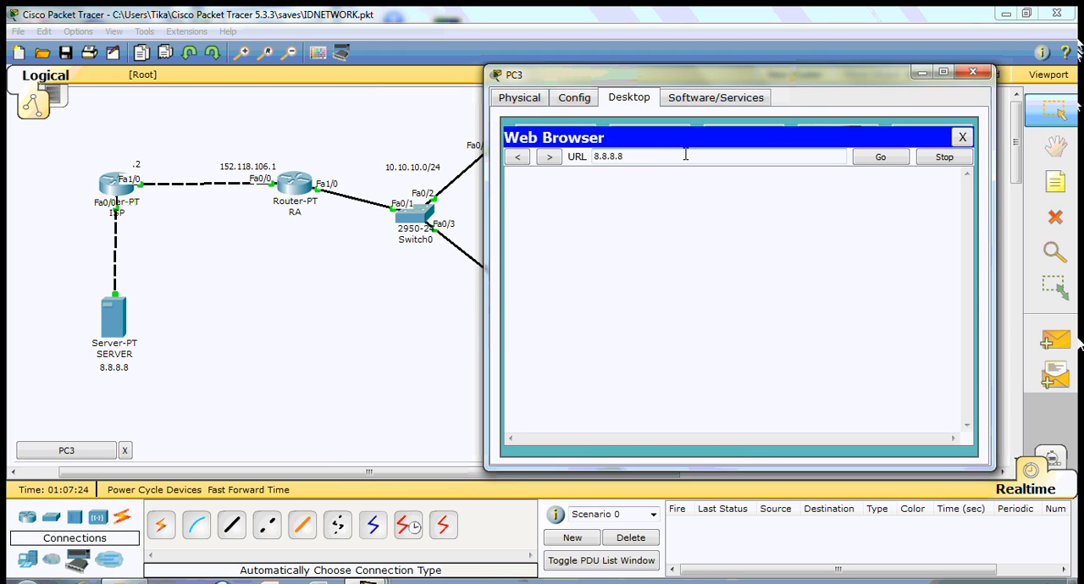
key(Return)
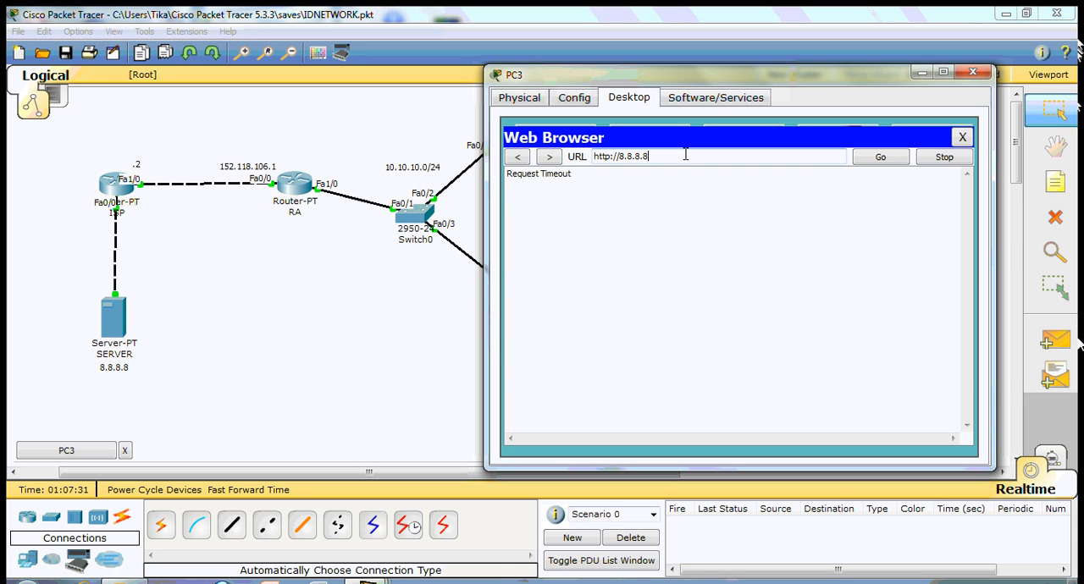
click(963, 138)
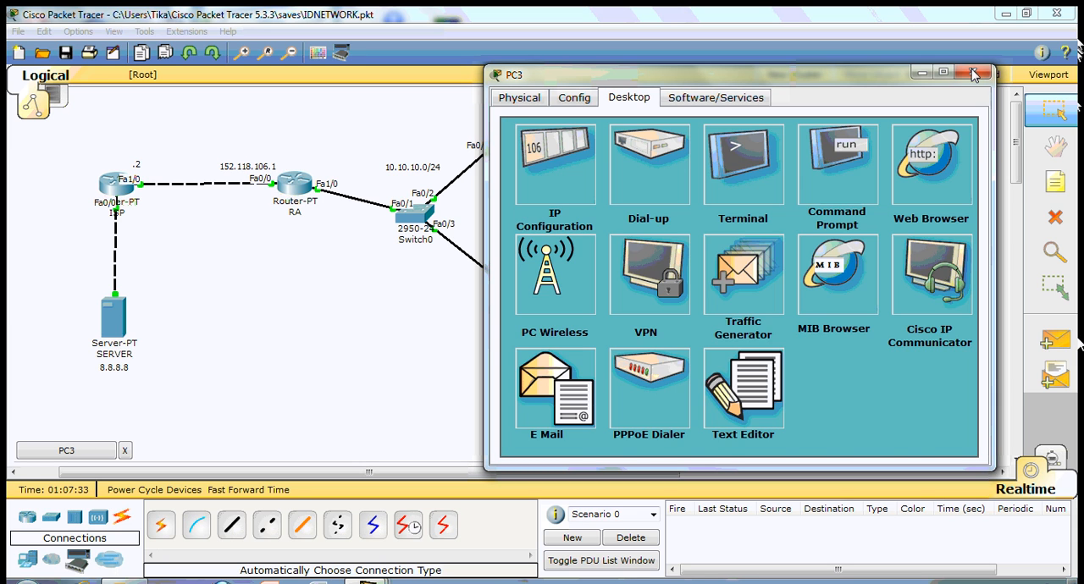
click(974, 72)
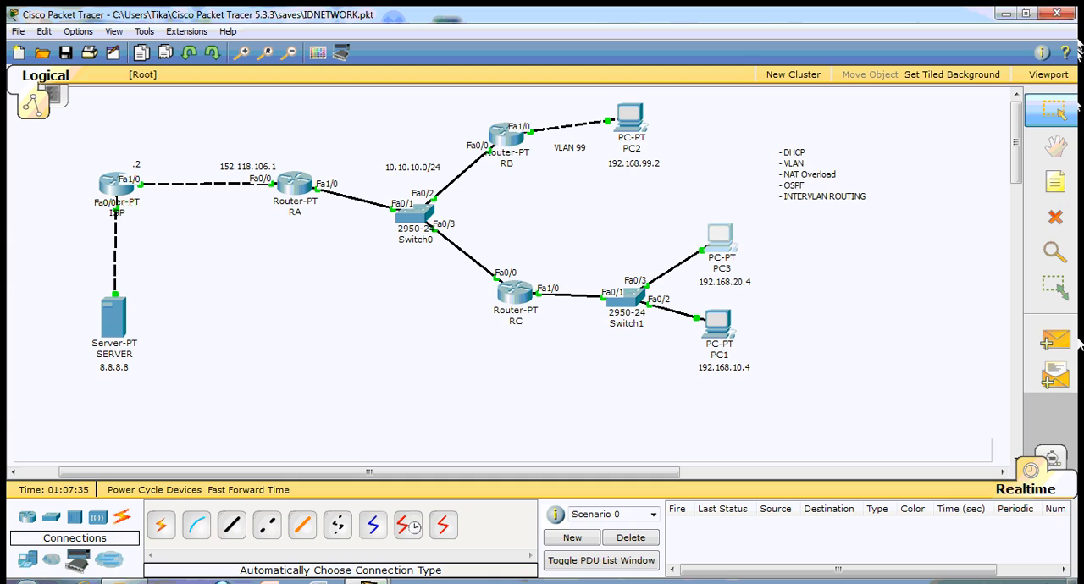